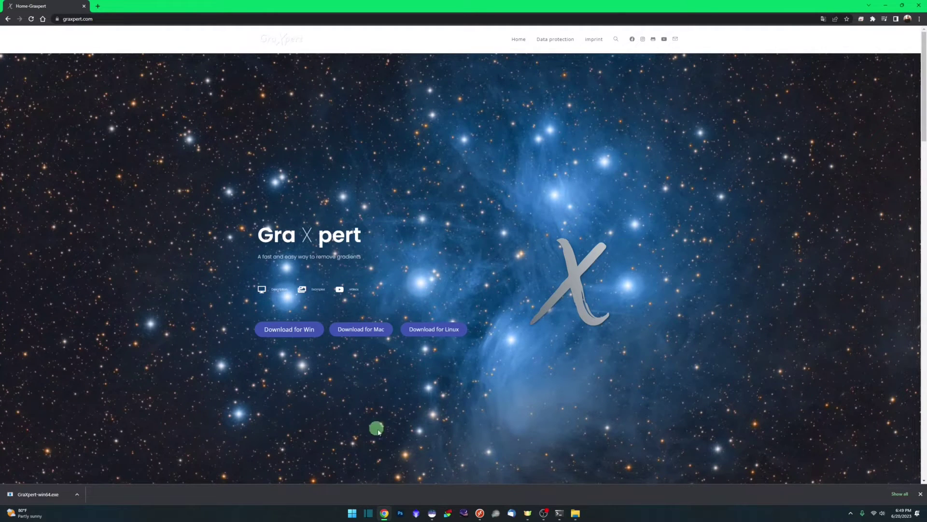
# Download GraXpert-win64.exe for Windows into Downloads and show it in File Explorer.
pyautogui.click(288, 333)
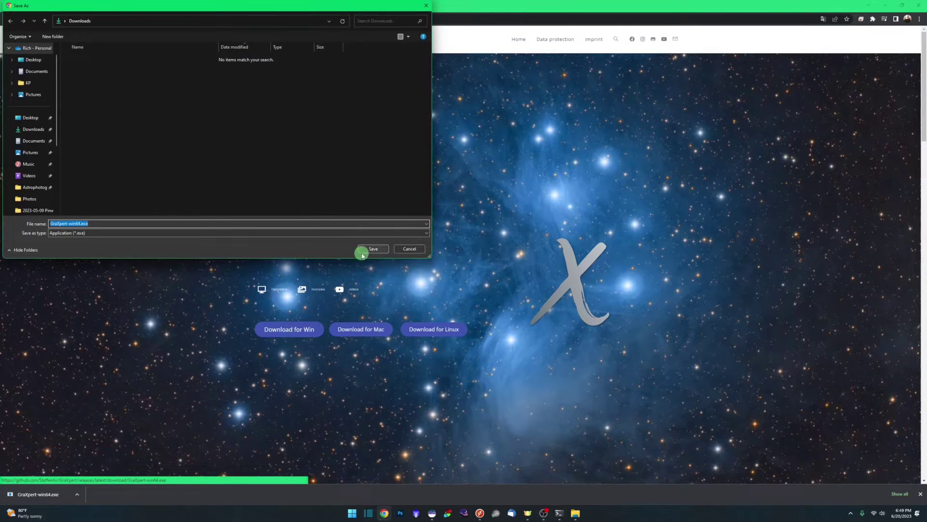
pyautogui.click(362, 252)
pyautogui.click(76, 494)
pyautogui.click(103, 469)
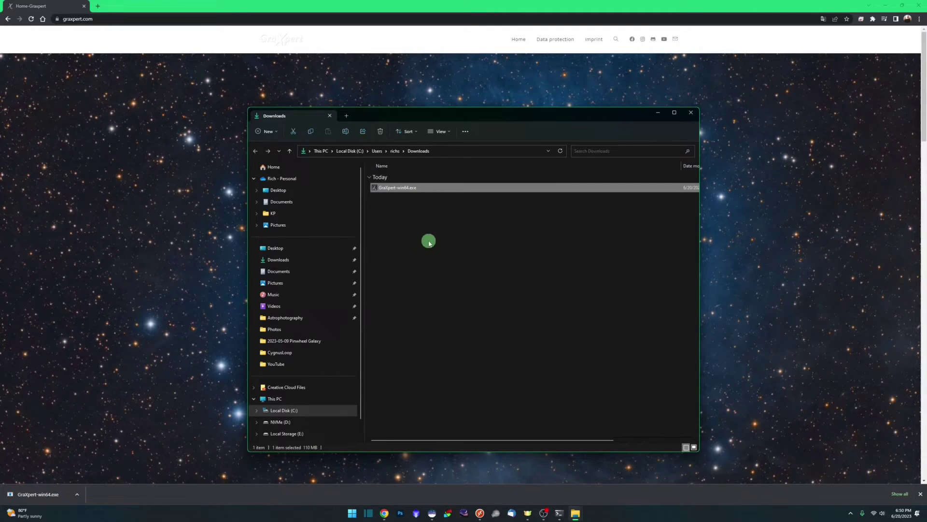
# Cut GraXpert-win64.exe from Downloads and paste it into C:\Astrophotography\GraXpert.
pyautogui.click(295, 133)
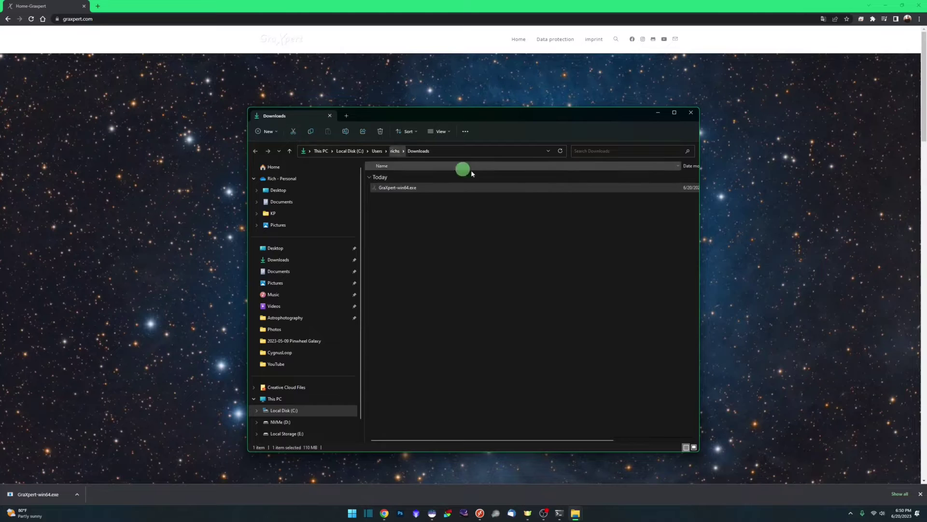
pyautogui.click(290, 318)
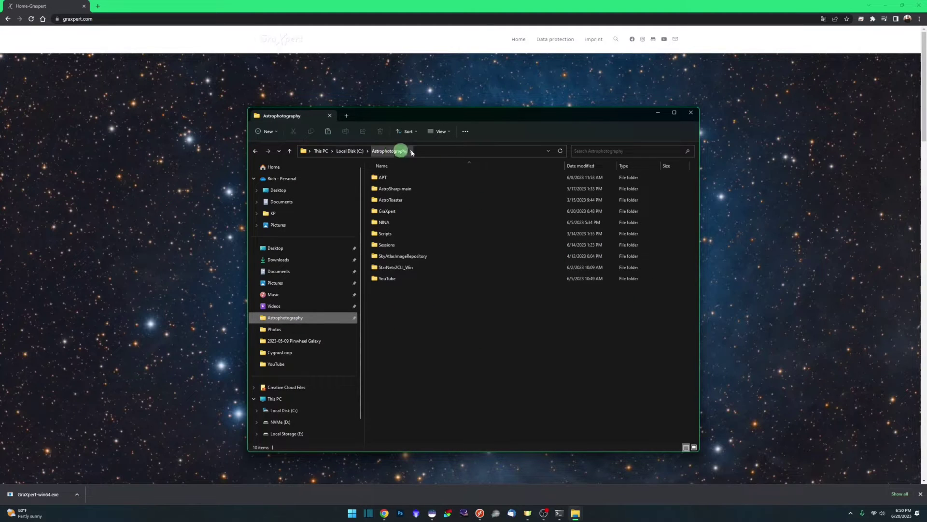
pyautogui.doubleClick(393, 210)
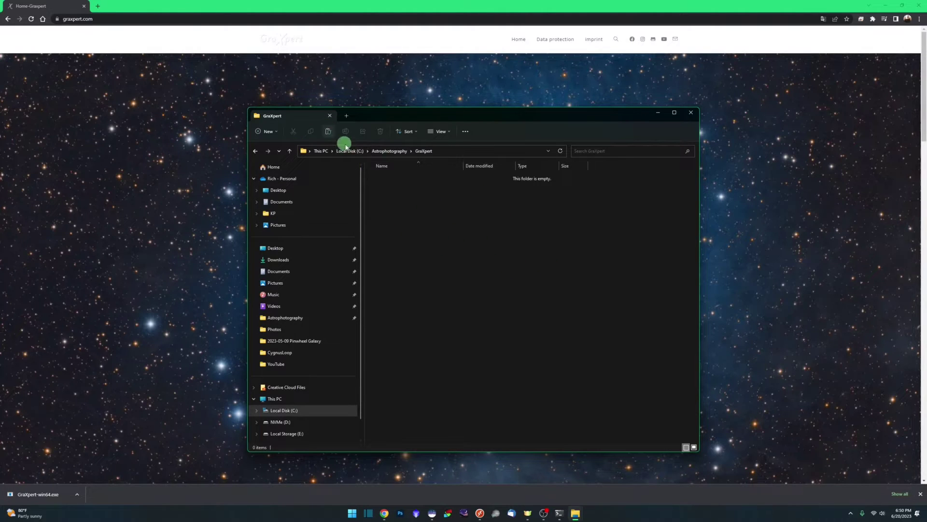
pyautogui.click(328, 131)
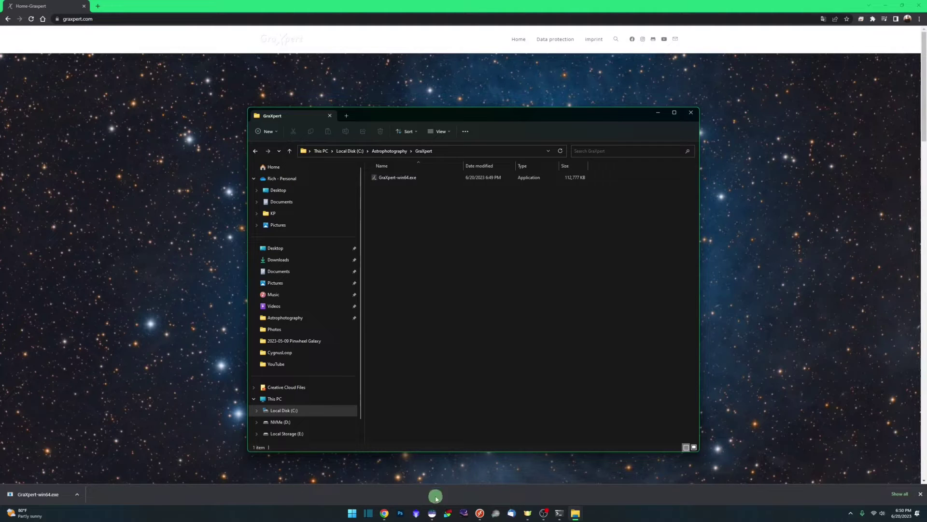
# Bring Siril forward and check the Biases, Darks, Flats and Lights folders in CygnusLoop.
pyautogui.click(432, 512)
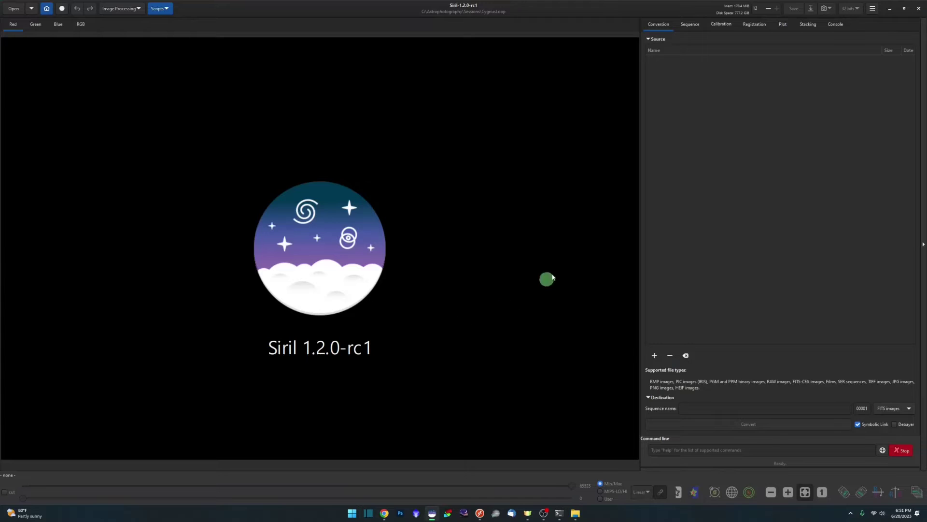
pyautogui.moveTo(575, 519)
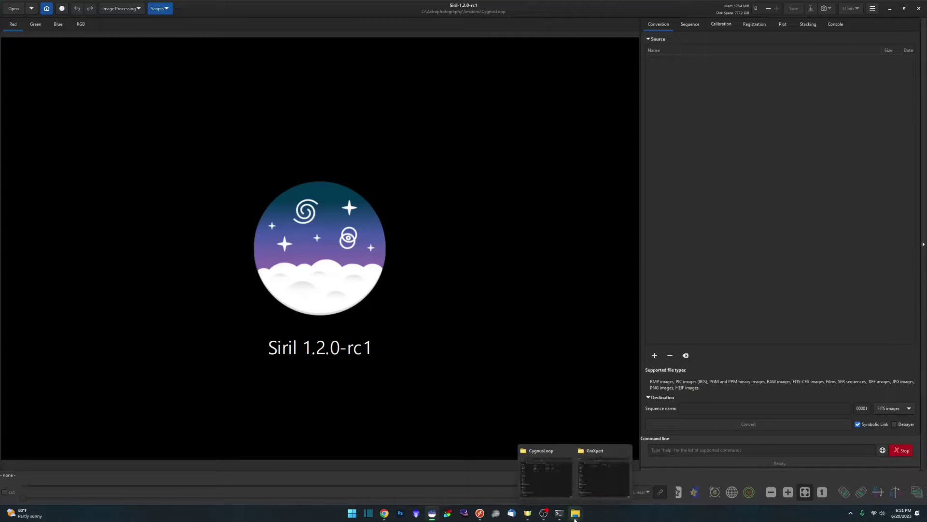
pyautogui.click(544, 472)
pyautogui.click(389, 170)
pyautogui.click(387, 181)
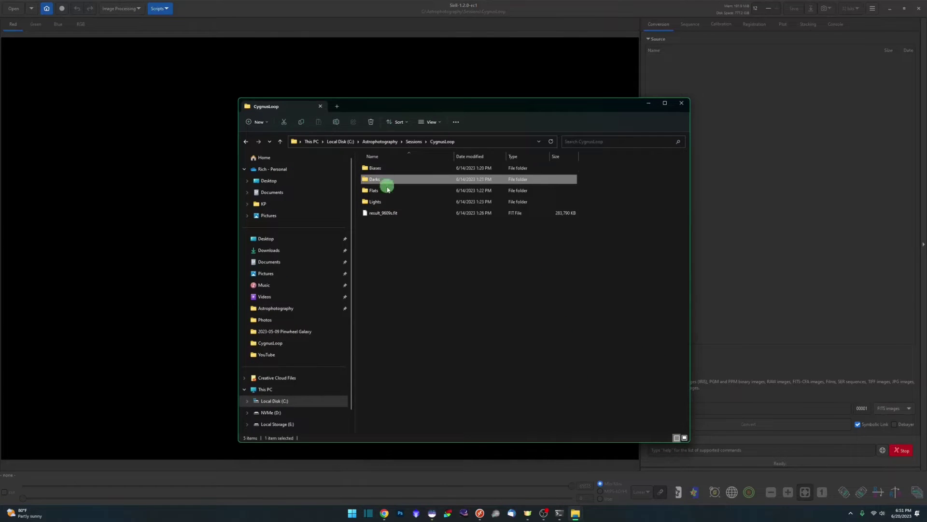
pyautogui.click(392, 191)
pyautogui.click(422, 201)
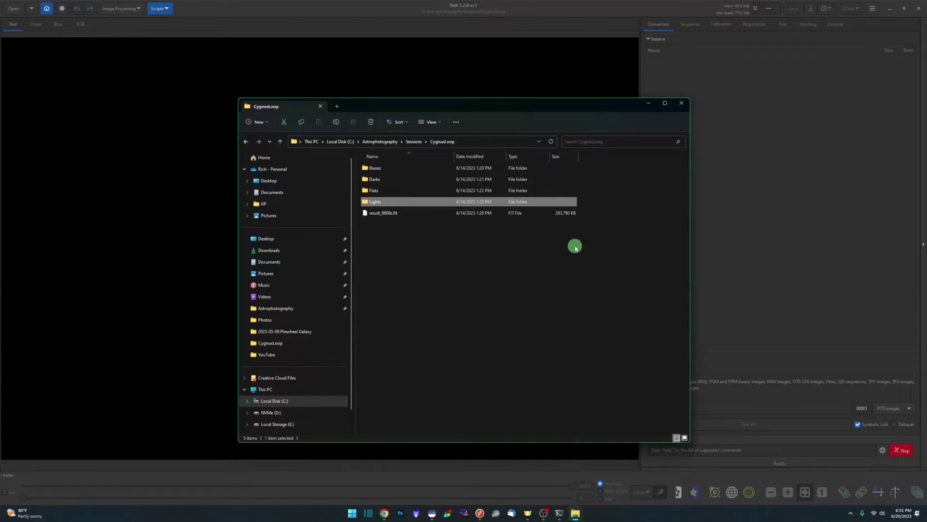
pyautogui.click(263, 11)
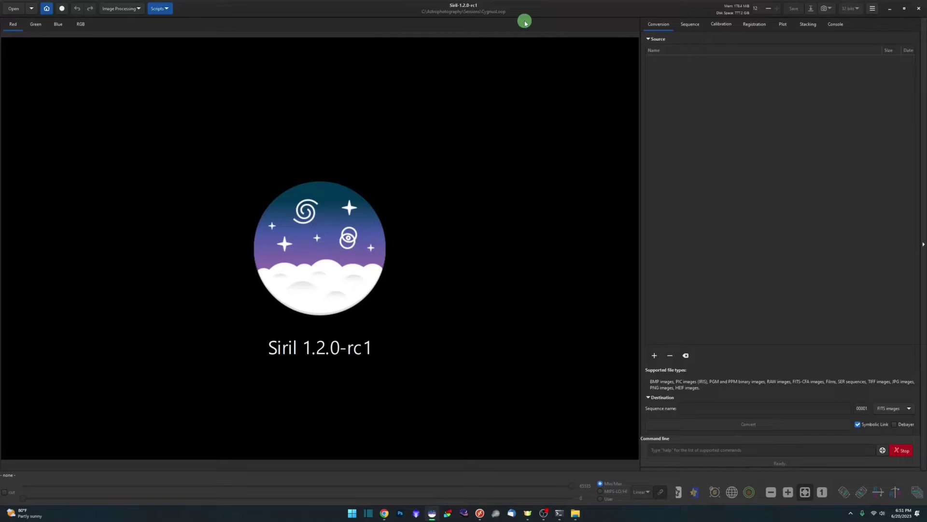
# Browse Siril's Scripts and Image Processing menus, glancing at the CygnusLoop folder in between.
pyautogui.click(160, 8)
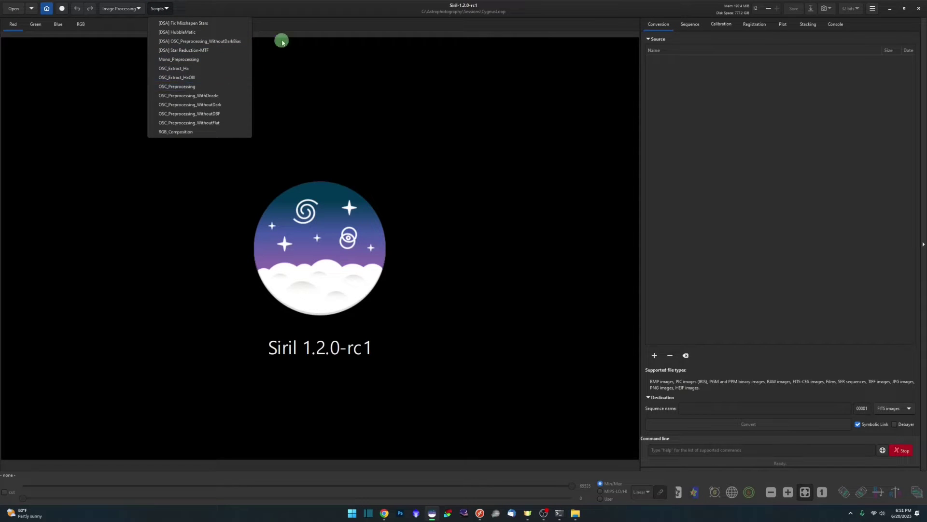
pyautogui.click(302, 8)
pyautogui.moveTo(578, 515)
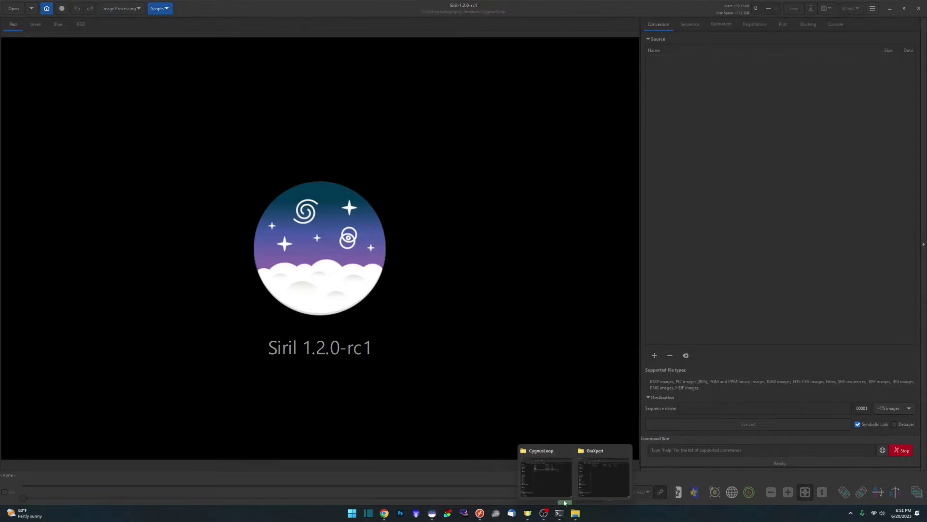
pyautogui.click(546, 476)
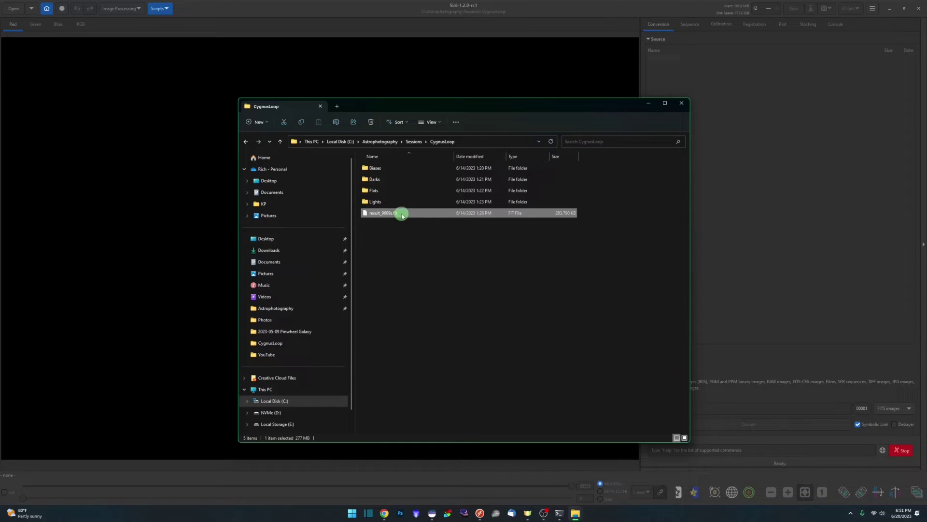
pyautogui.click(145, 104)
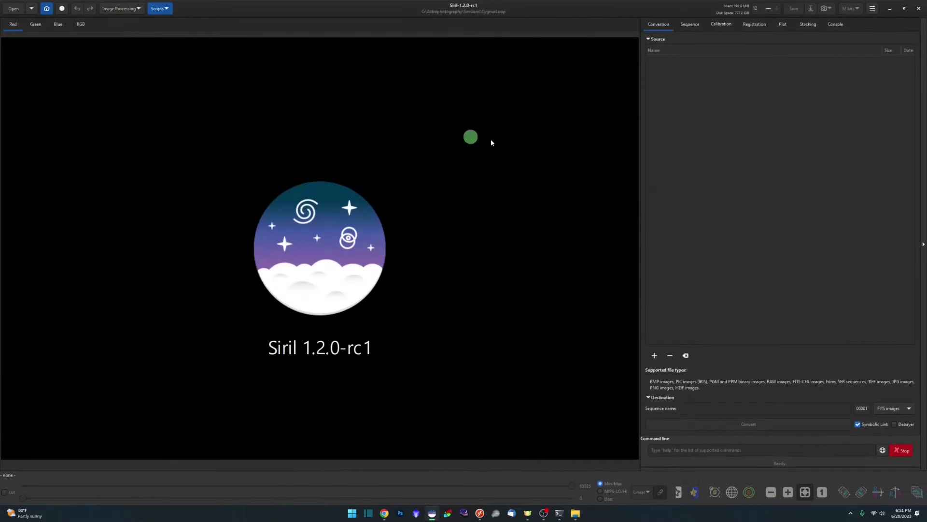
pyautogui.click(128, 8)
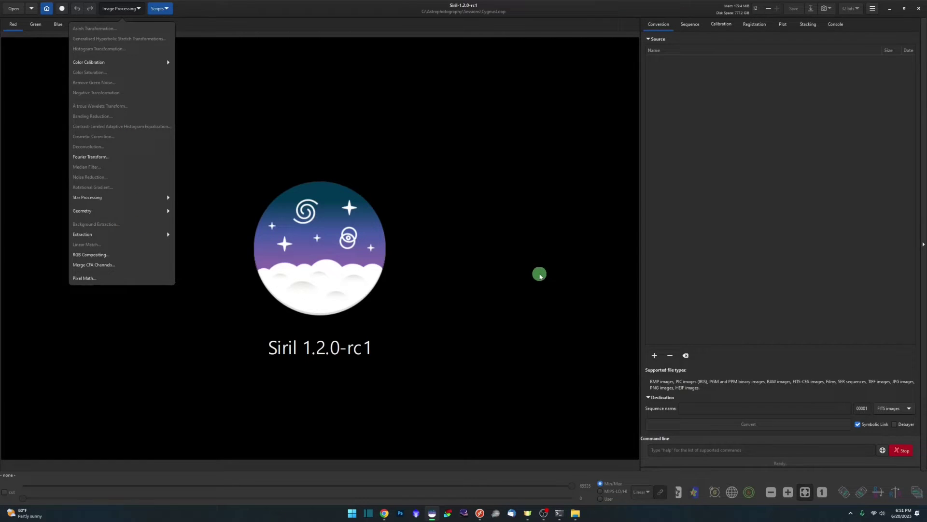
pyautogui.click(539, 274)
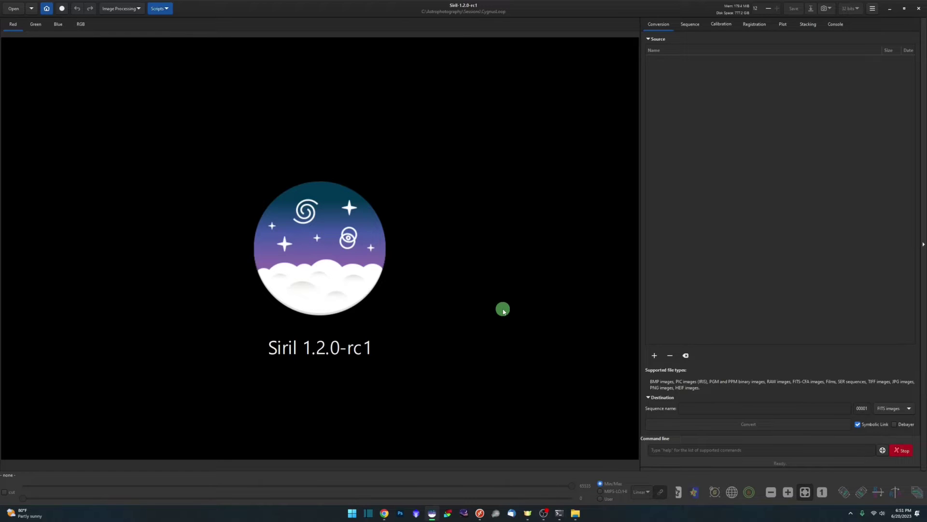
# Launch GraXpert-win64.exe from Explorer, allowing it past SmartScreen with Run anyway.
pyautogui.hotkey('alt', 'Tab')
pyautogui.click(423, 182)
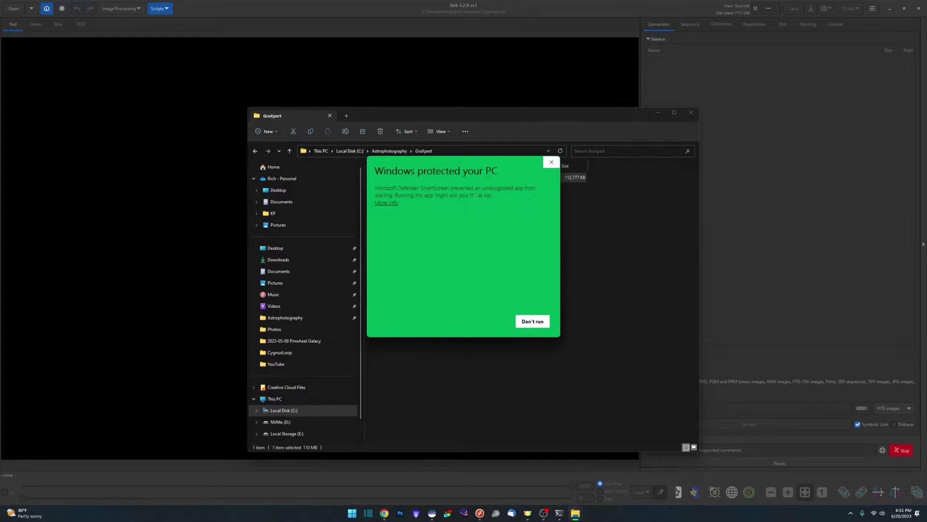
pyautogui.click(396, 205)
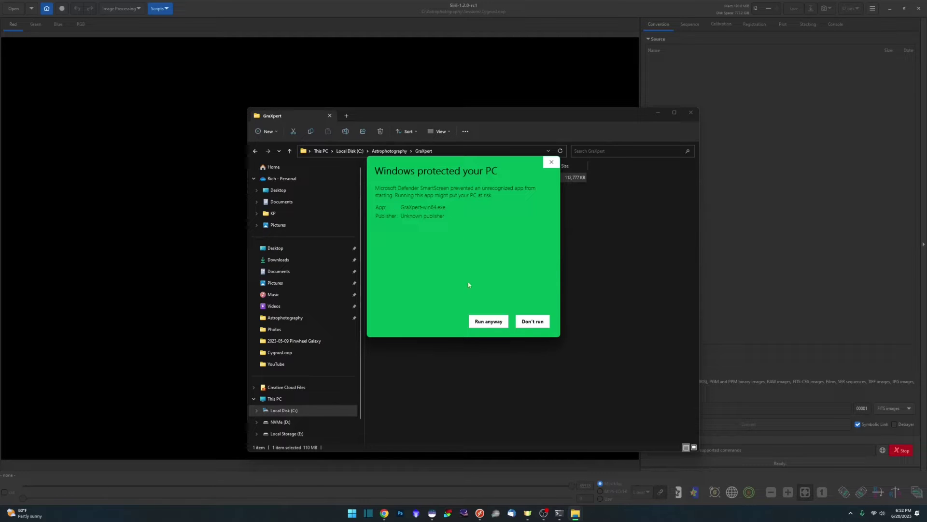
pyautogui.click(488, 322)
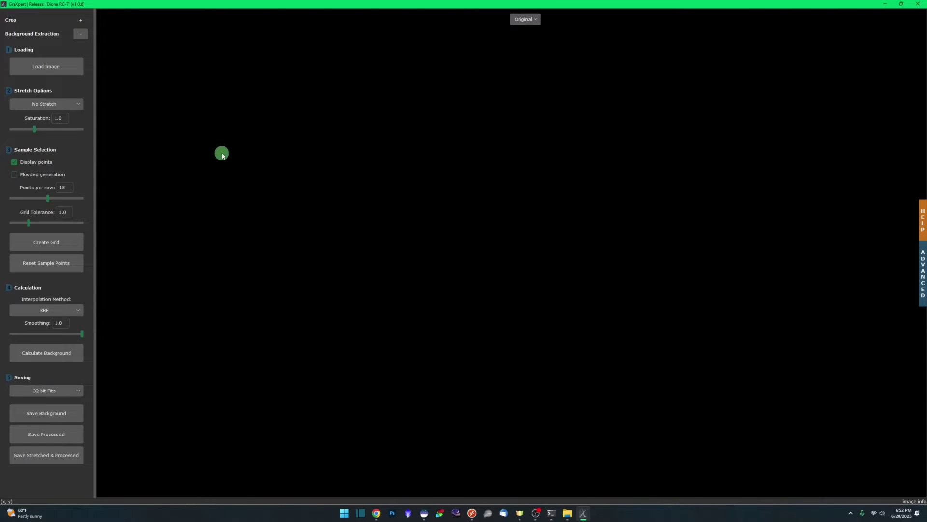
# Open result_9609s.fit from the CygnusLoop folder in GraXpert.
pyautogui.click(58, 71)
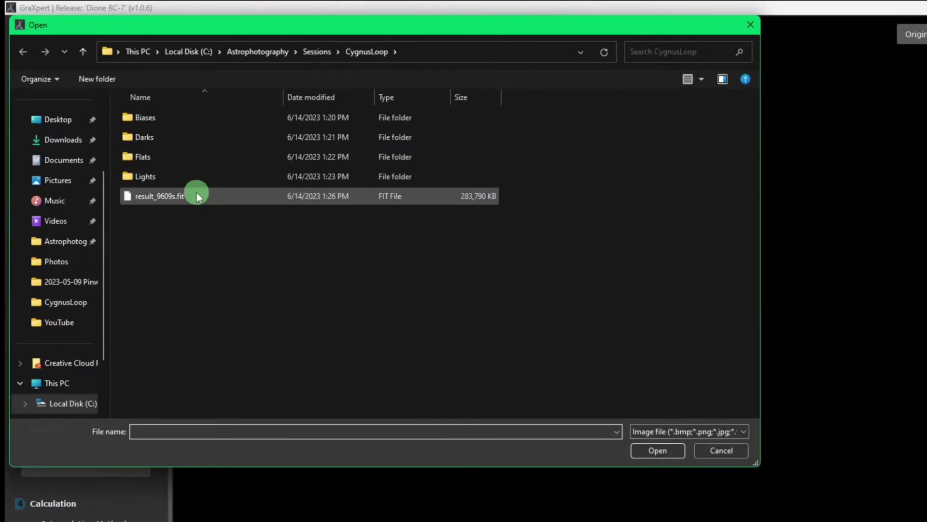
pyautogui.click(196, 196)
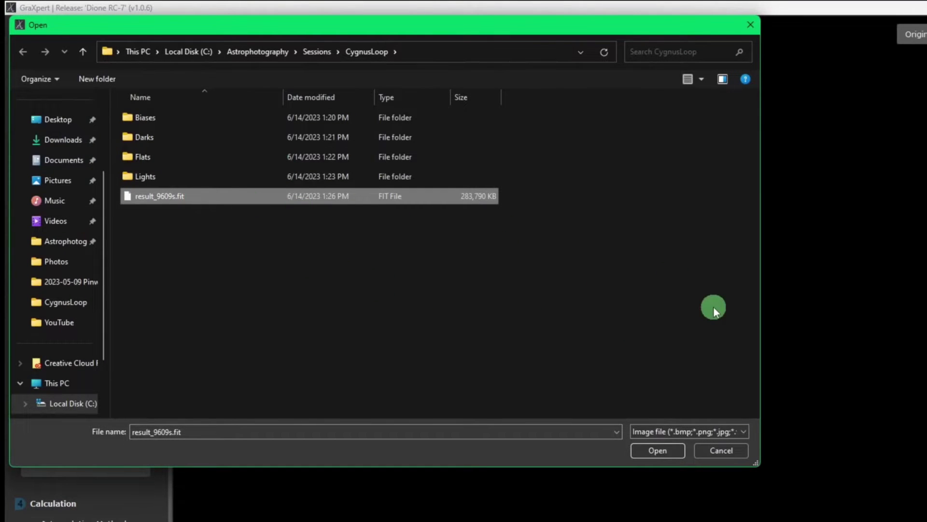
pyautogui.click(659, 451)
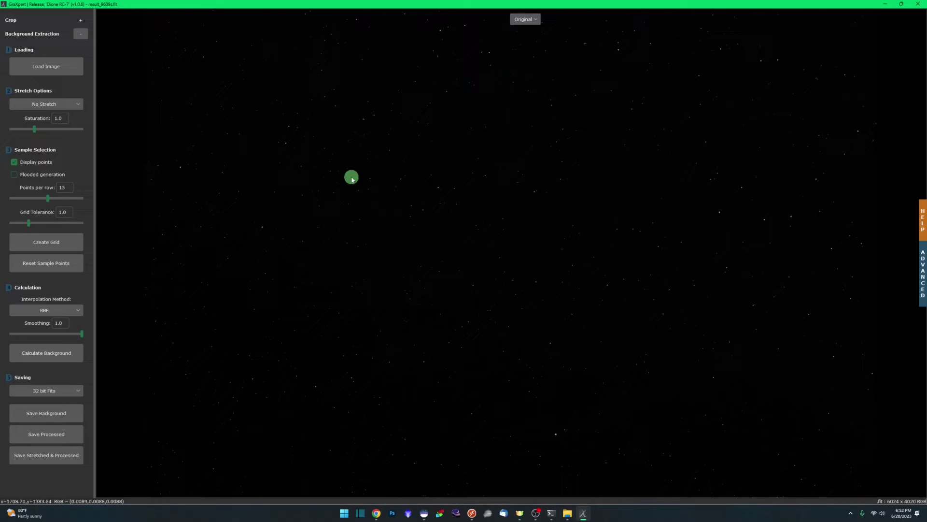
# Open result_9609s.fit in Siril with AutoStretch display, then minimize Siril.
pyautogui.click(424, 513)
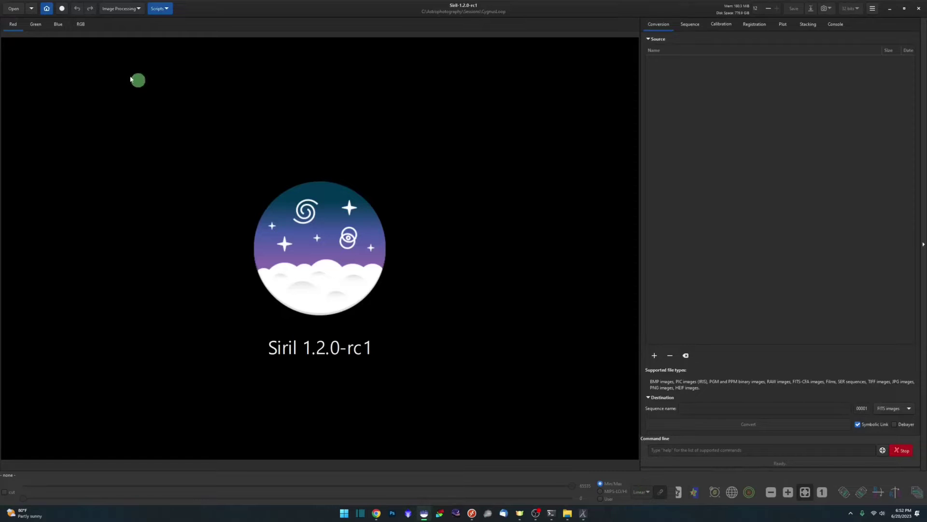
pyautogui.click(14, 8)
pyautogui.doubleClick(400, 191)
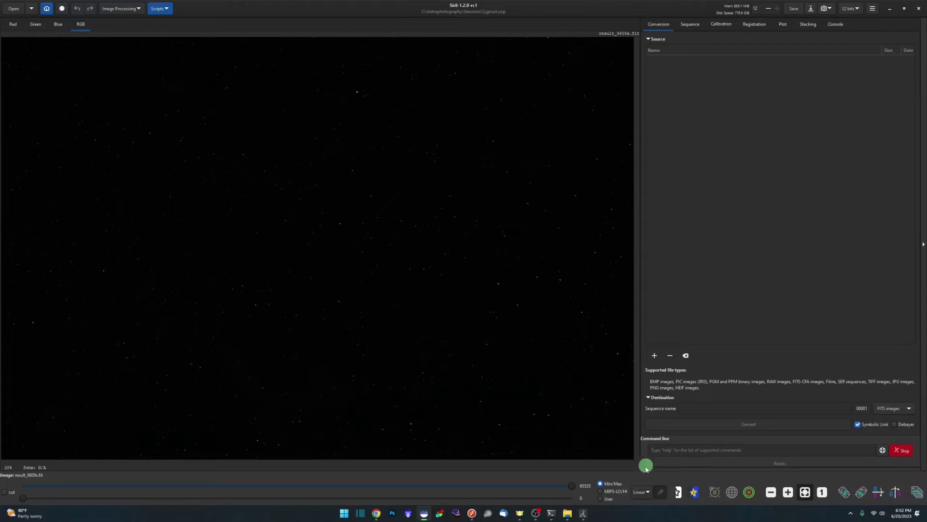
pyautogui.click(649, 492)
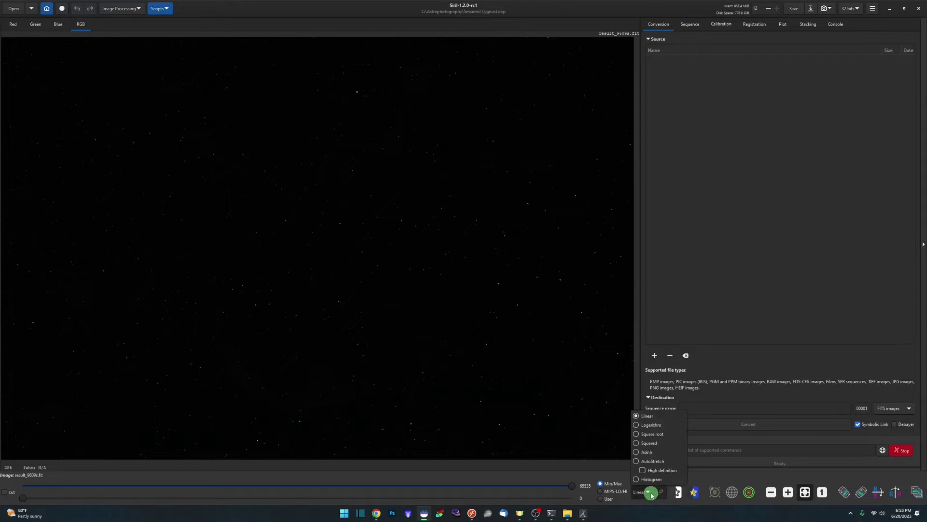
pyautogui.click(653, 461)
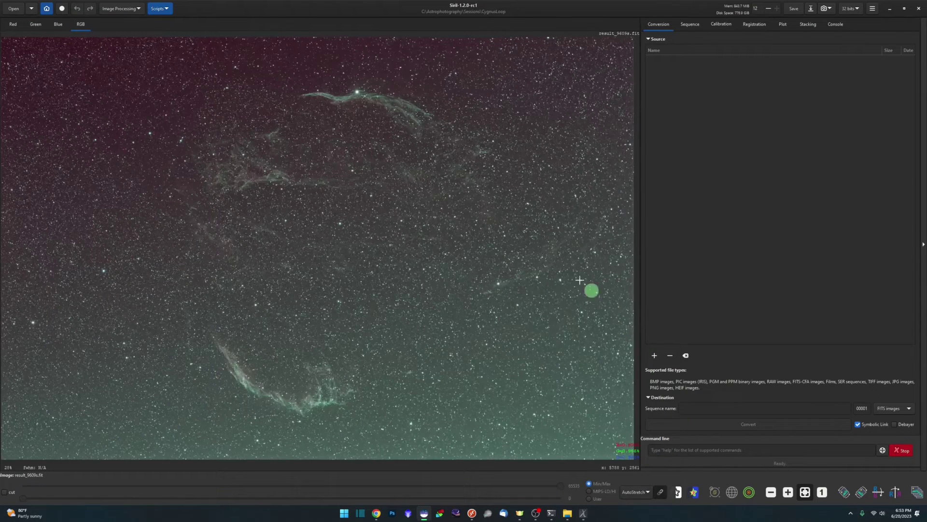
pyautogui.click(892, 9)
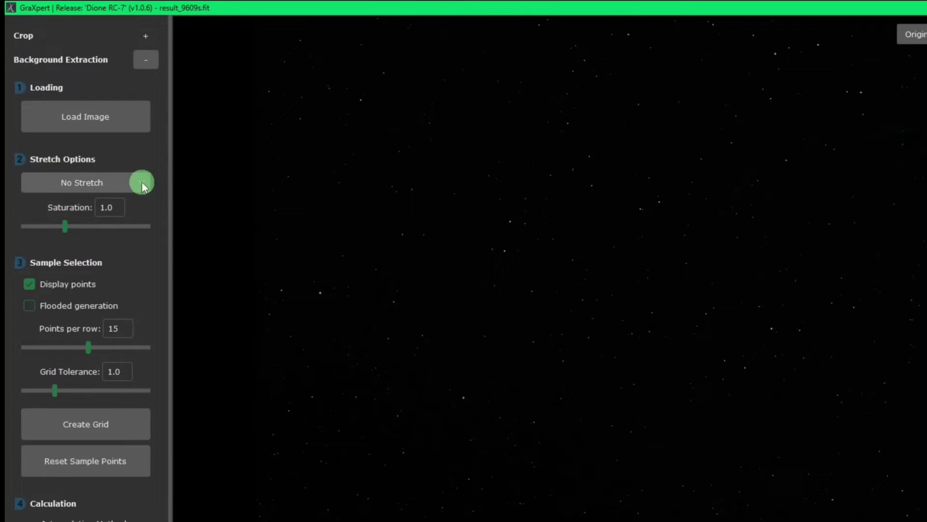
# Try the 10% Bg, 3 sigma stretch, then switch the preview to 30% Bg, 2 sigma.
pyautogui.click(142, 183)
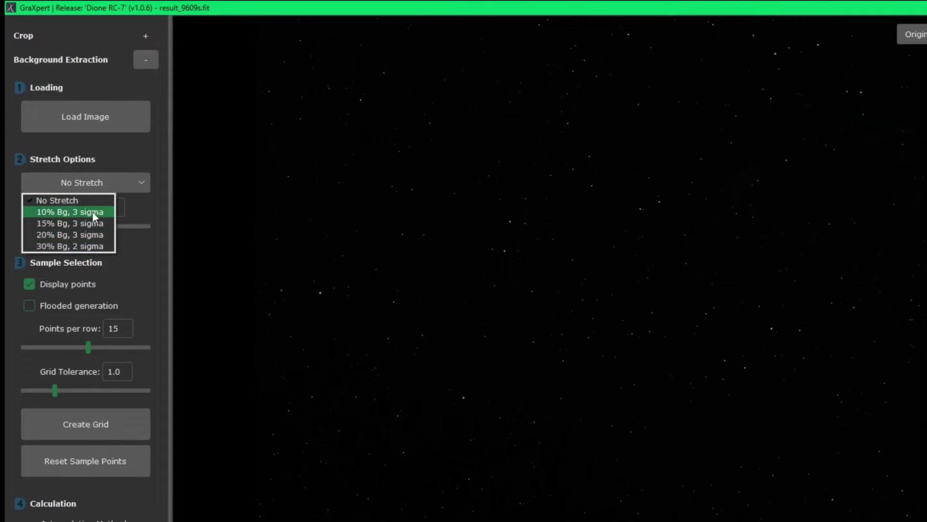
pyautogui.click(92, 211)
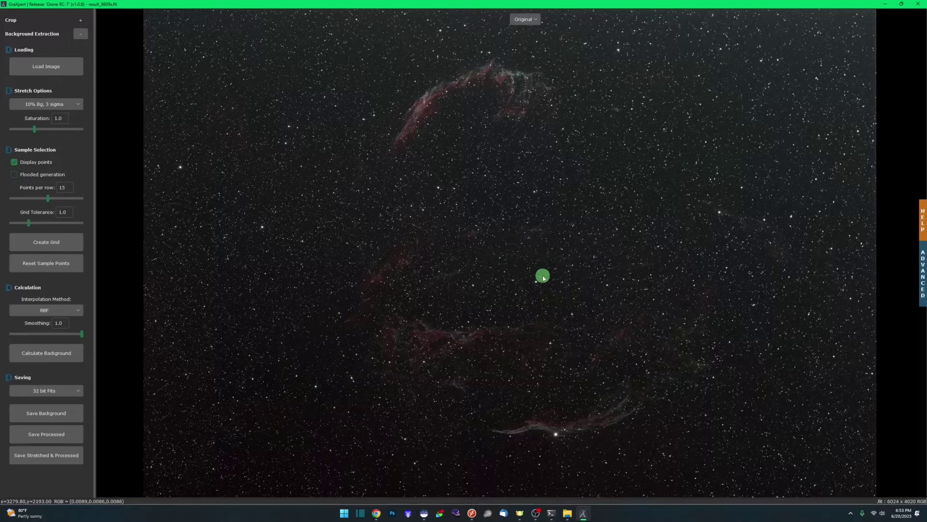
pyautogui.click(77, 104)
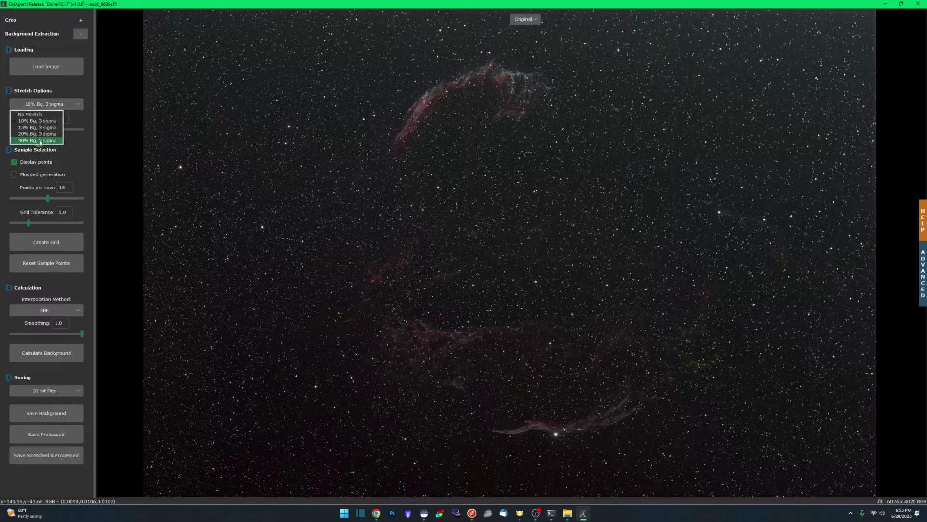
pyautogui.click(40, 141)
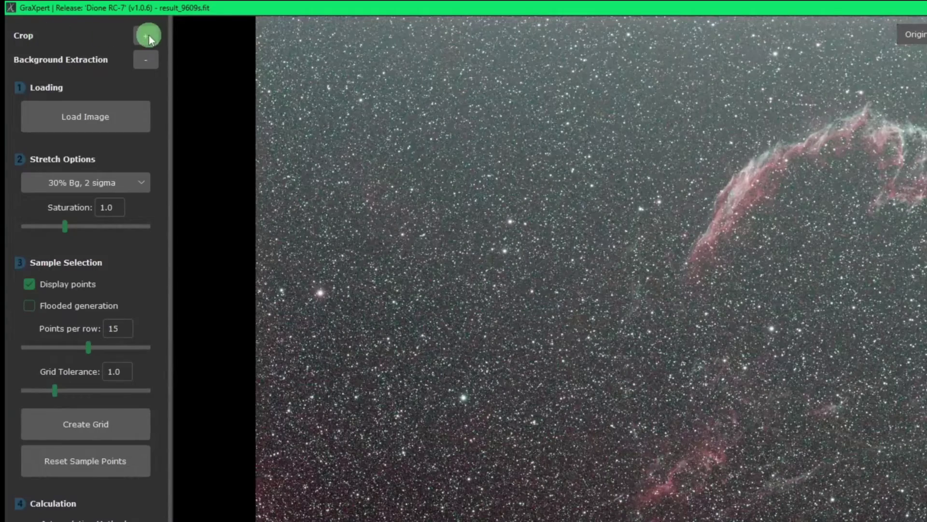
# Enable crop mode, pull the top-left and bottom-right corners slightly inward, and apply the crop.
pyautogui.click(147, 37)
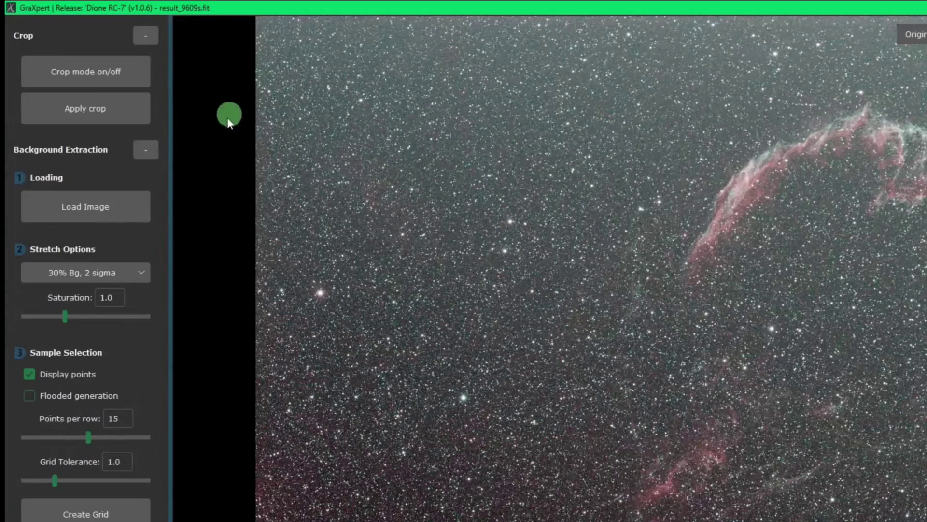
pyautogui.click(135, 75)
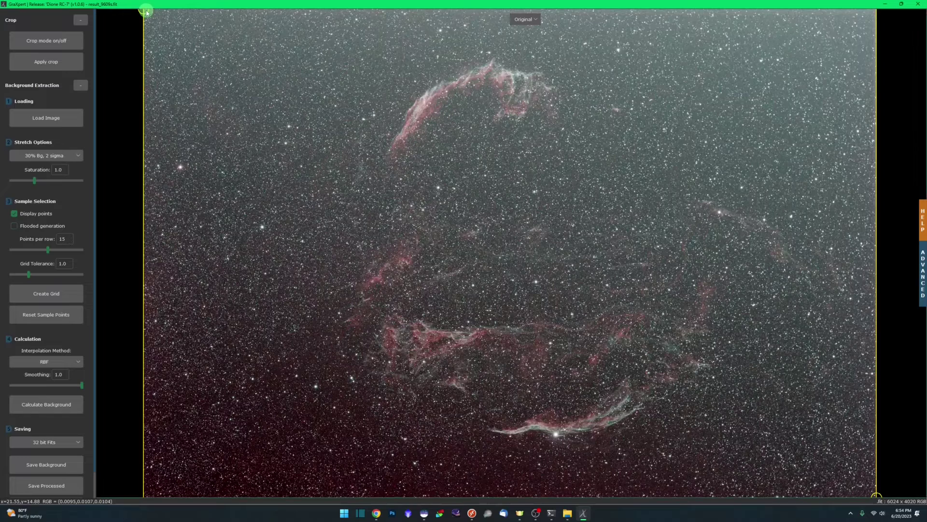
pyautogui.moveTo(146, 13); pyautogui.dragTo(151, 18)
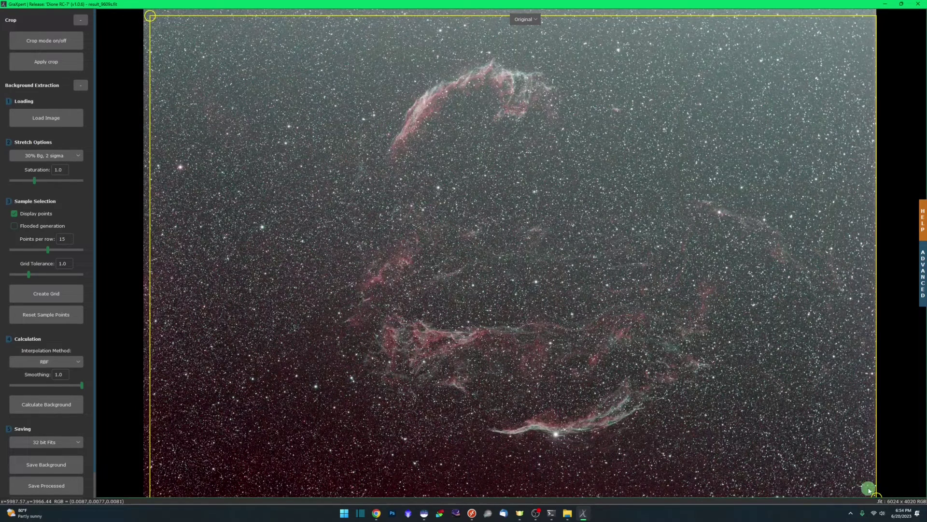
pyautogui.moveTo(875, 493); pyautogui.dragTo(871, 491)
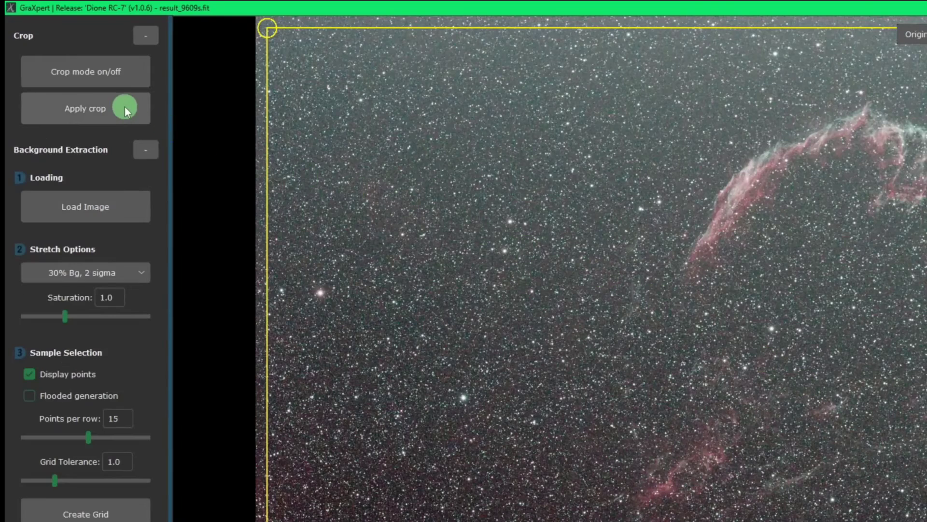
pyautogui.click(125, 108)
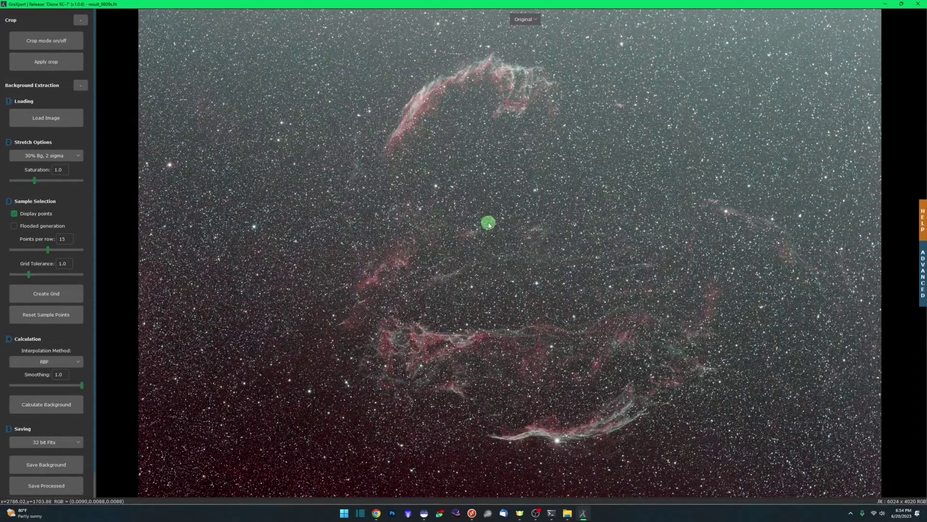
pyautogui.moveTo(487, 232); pyautogui.dragTo(533, 253)
pyautogui.scroll(-3, 468, 211)
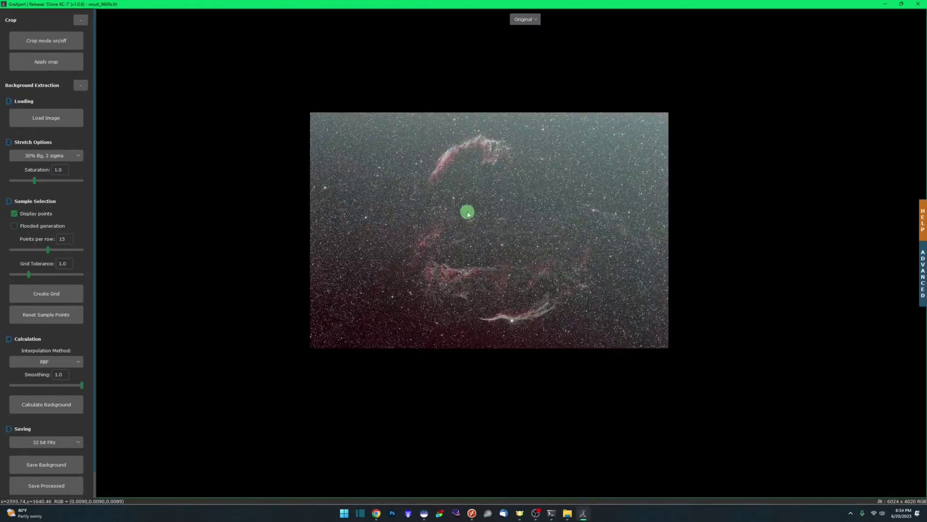
pyautogui.scroll(1, 468, 213)
pyautogui.scroll(-3, 468, 212)
pyautogui.scroll(5, 468, 213)
pyautogui.scroll(-1, 468, 209)
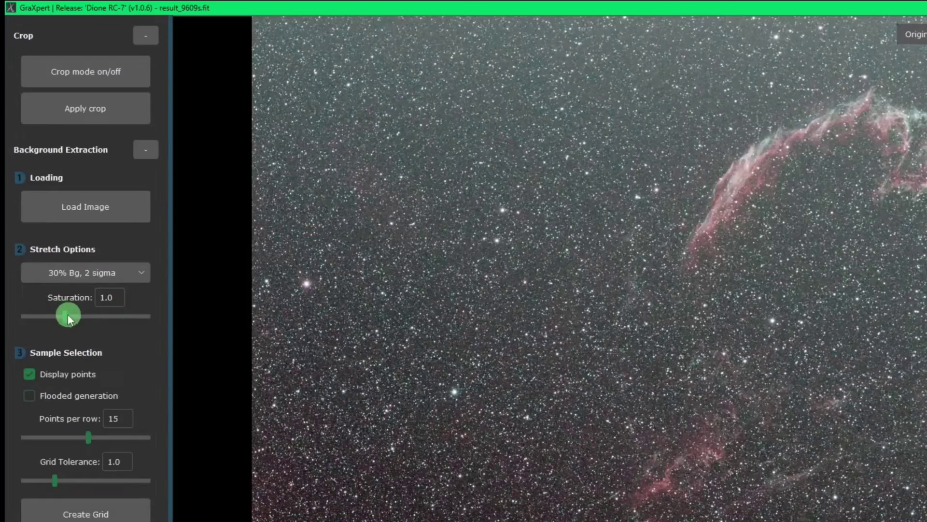
pyautogui.moveTo(62, 314); pyautogui.dragTo(88, 320)
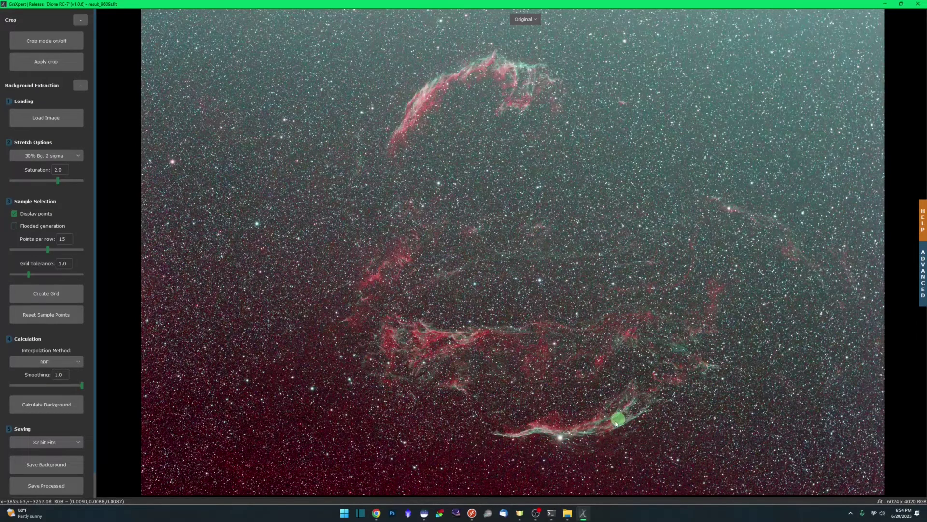
pyautogui.click(39, 168)
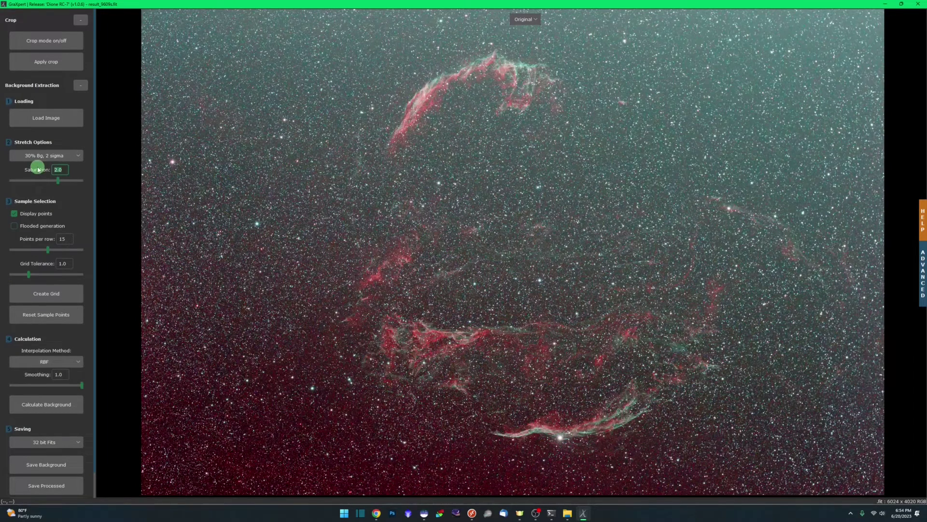
pyautogui.write('1.0')
pyautogui.press('Tab')
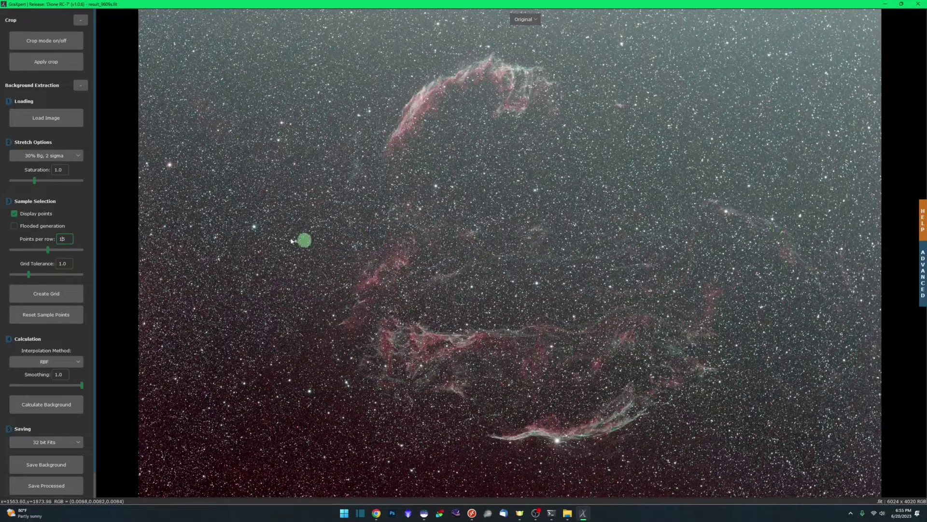
# Create the sample grid, trying Grid Tolerance 5.5 and 2.5, then regenerating at 7.9.
pyautogui.click(68, 296)
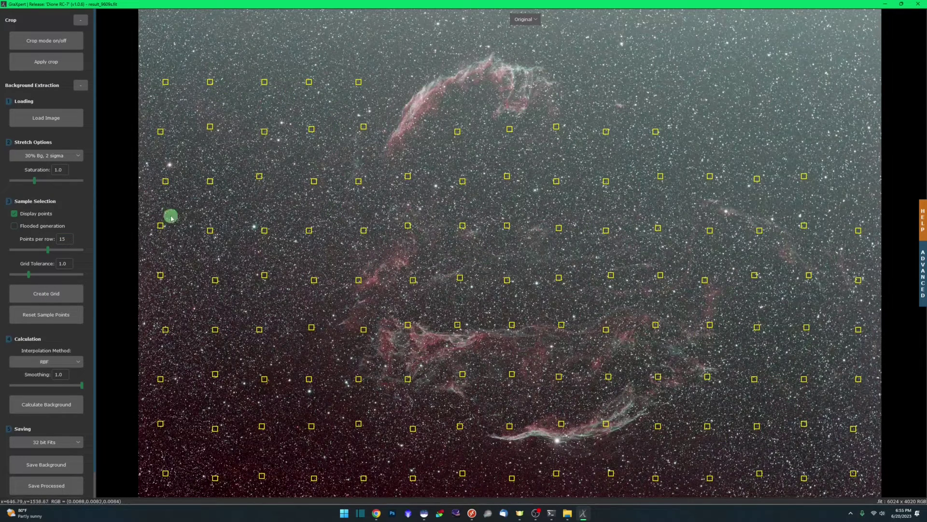
pyautogui.moveTo(26, 276); pyautogui.dragTo(54, 274)
pyautogui.click(51, 291)
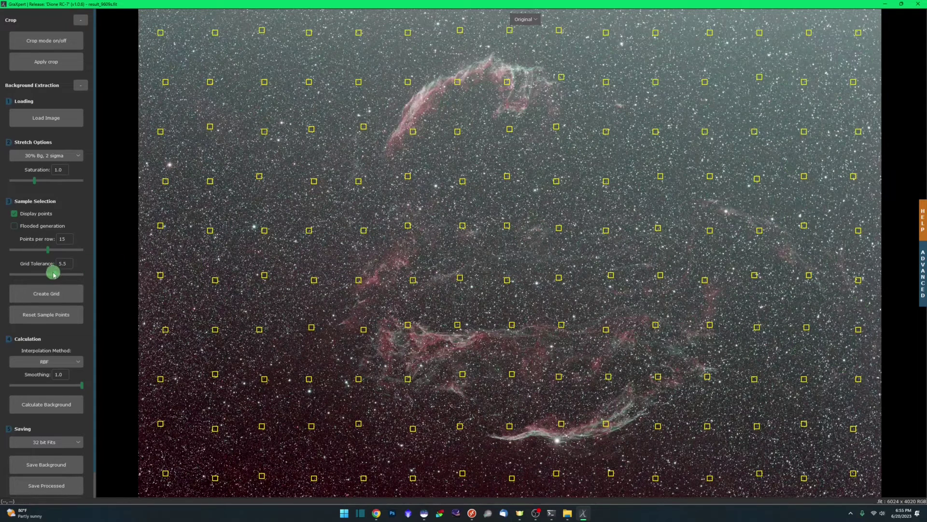
pyautogui.moveTo(53, 276); pyautogui.dragTo(19, 274)
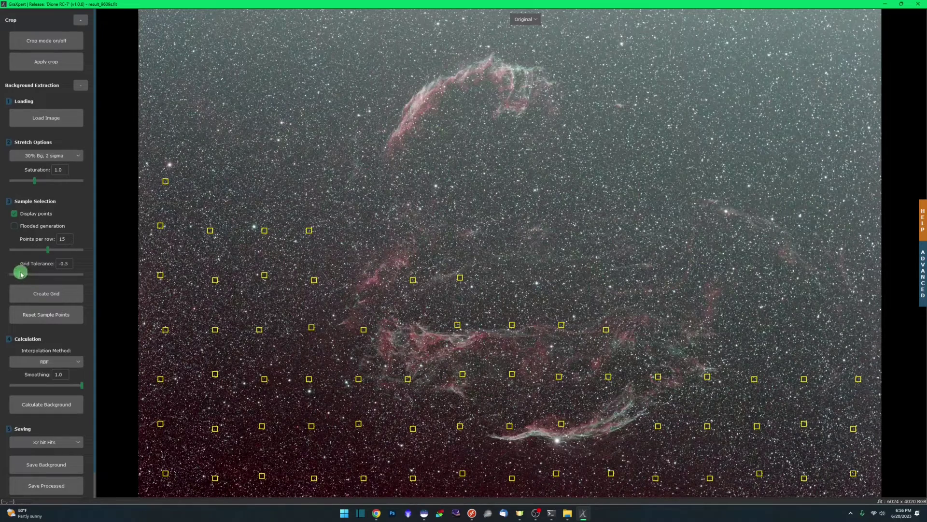
pyautogui.moveTo(21, 274); pyautogui.dragTo(62, 274)
pyautogui.click(37, 295)
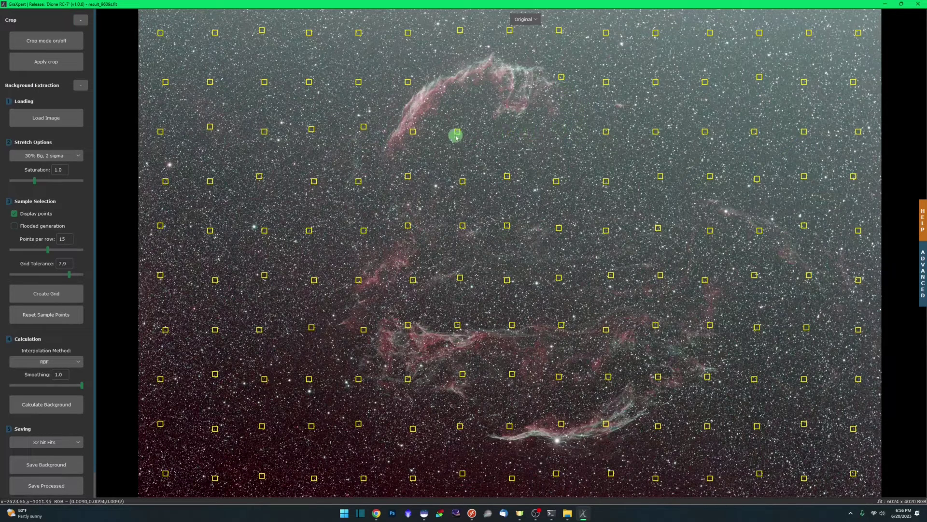
# Delete sample points on the upper nebula filament and drag a replacement point into empty sky.
pyautogui.rightClick(411, 131)
pyautogui.click(409, 179)
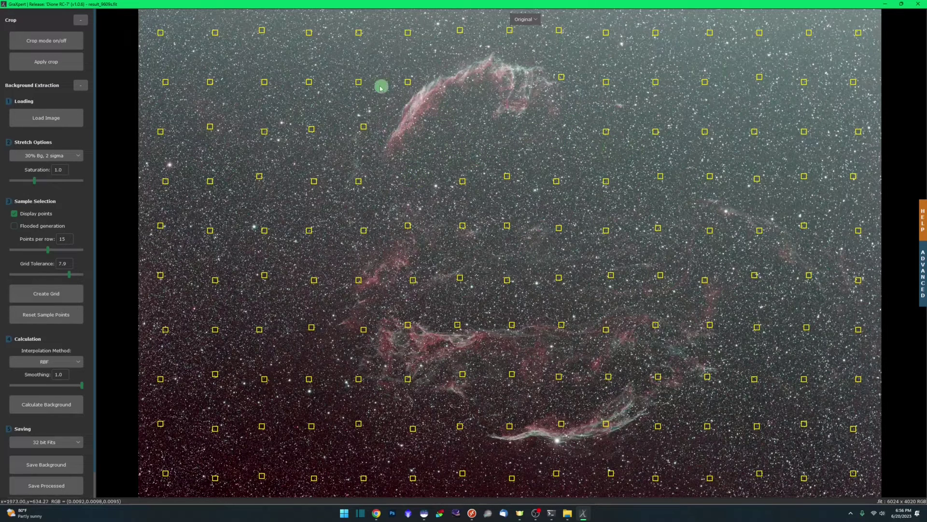
pyautogui.click(360, 82)
pyautogui.click(360, 83)
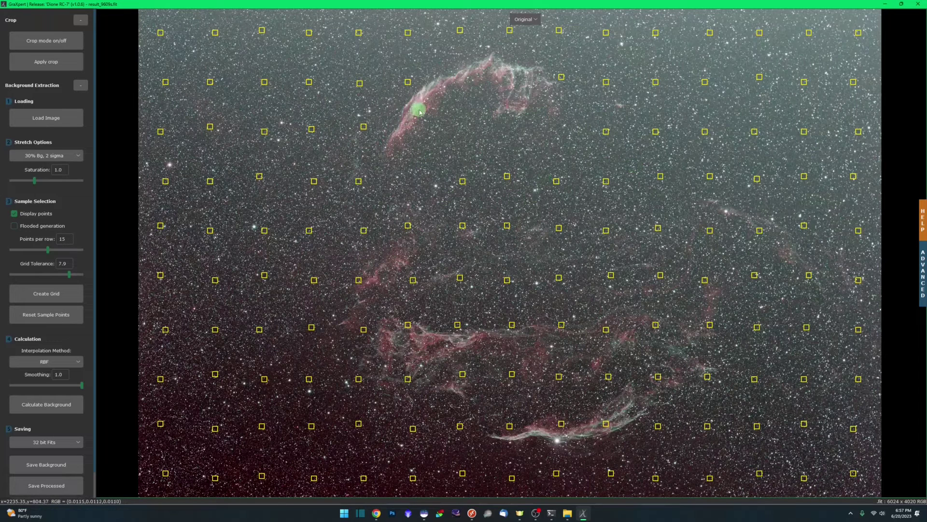
pyautogui.rightClick(410, 85)
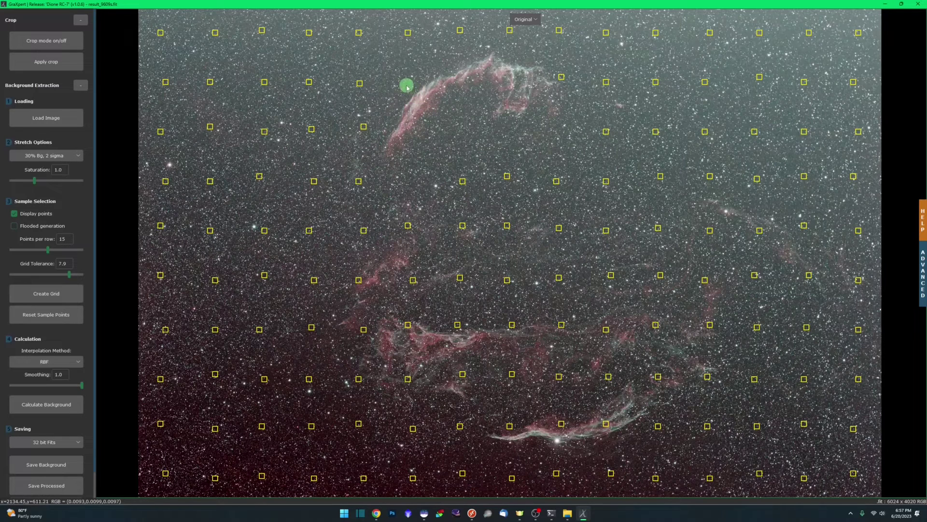
pyautogui.click(406, 85)
pyautogui.moveTo(406, 87); pyautogui.dragTo(401, 66)
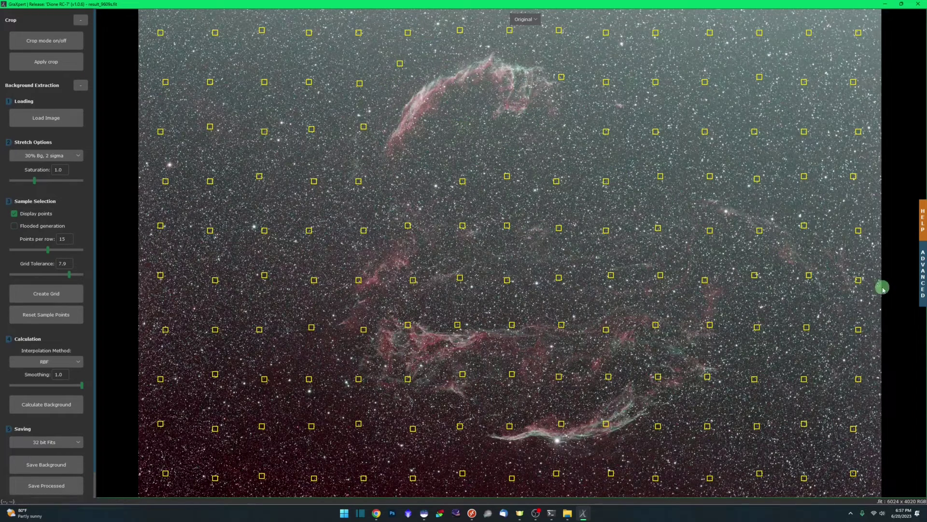
# Open Advanced Settings and resize the sample point squares, settling on size 20.
pyautogui.click(919, 289)
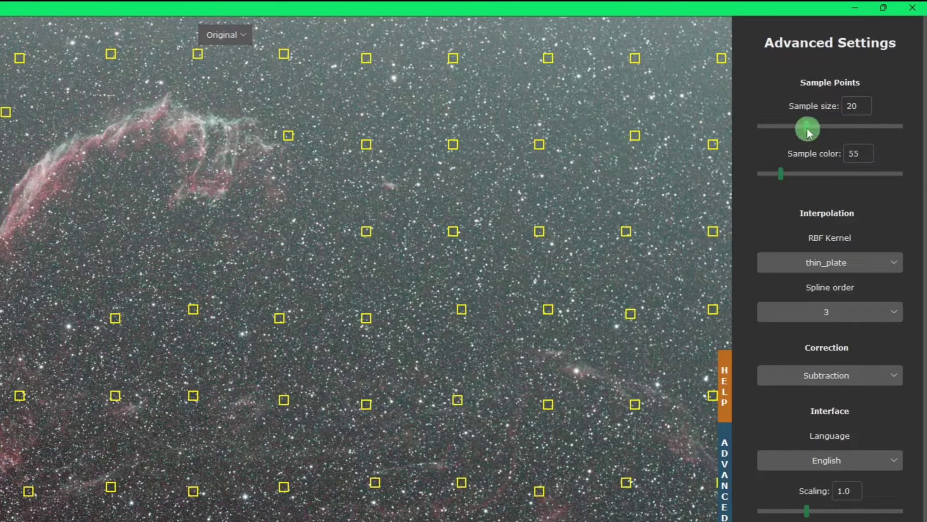
pyautogui.moveTo(807, 129); pyautogui.dragTo(710, 140)
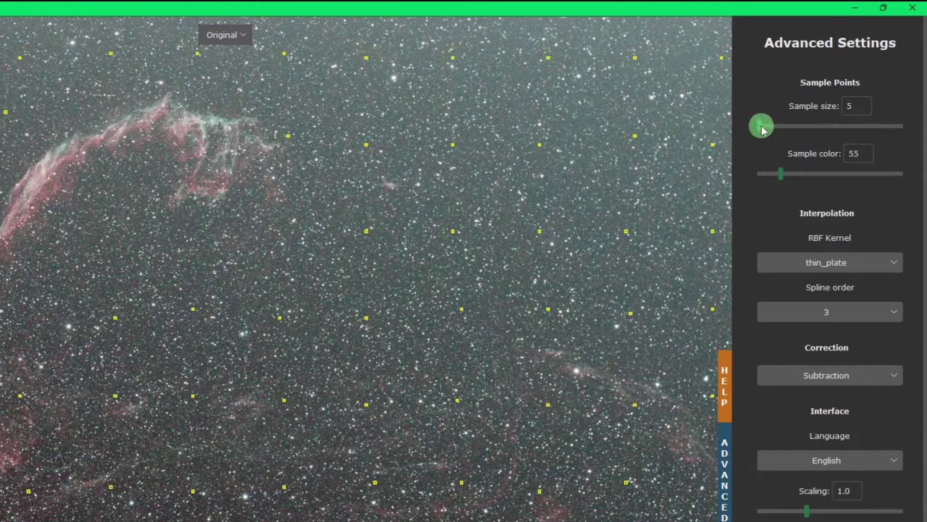
pyautogui.moveTo(795, 125); pyautogui.dragTo(924, 124)
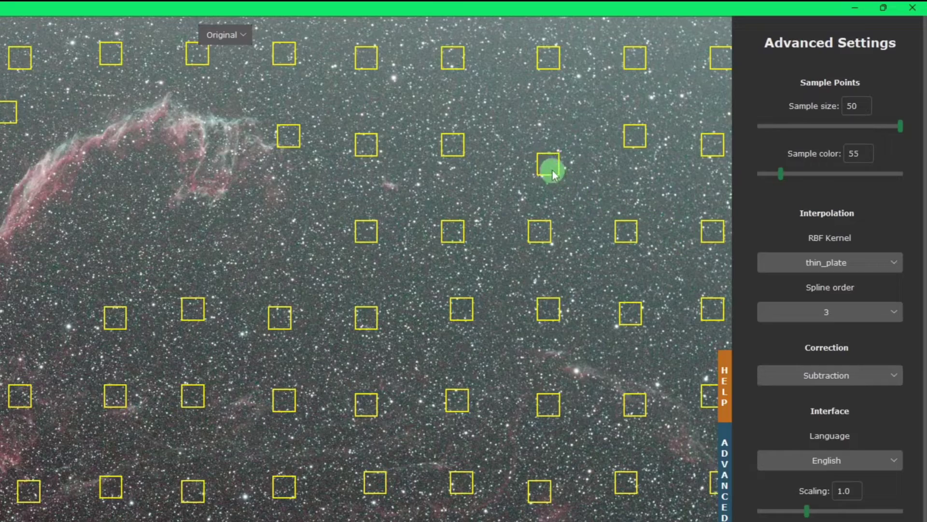
pyautogui.moveTo(553, 177); pyautogui.dragTo(541, 152)
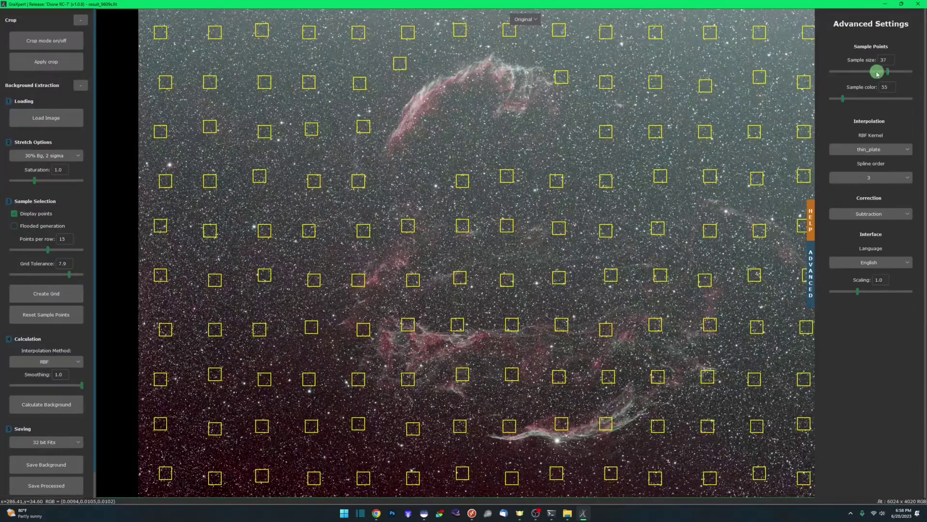
pyautogui.moveTo(901, 127); pyautogui.dragTo(825, 128)
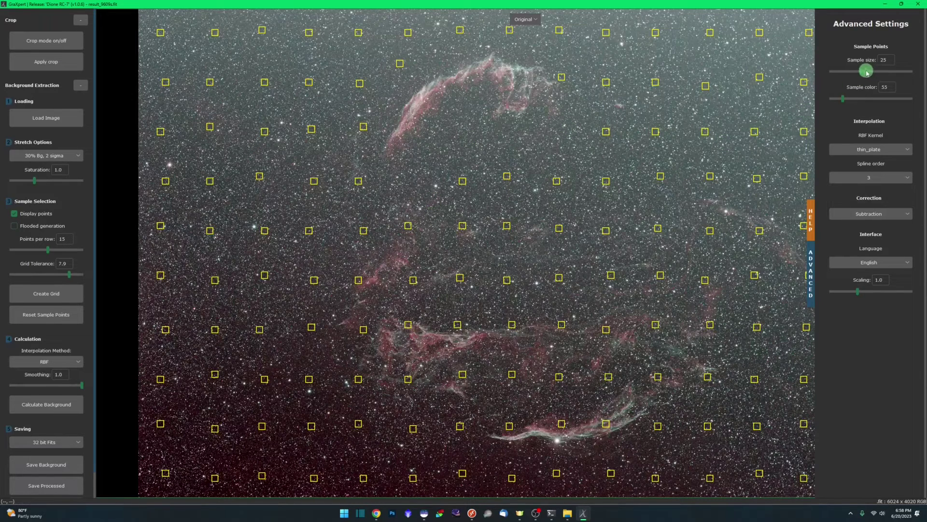
pyautogui.moveTo(863, 73); pyautogui.dragTo(859, 71)
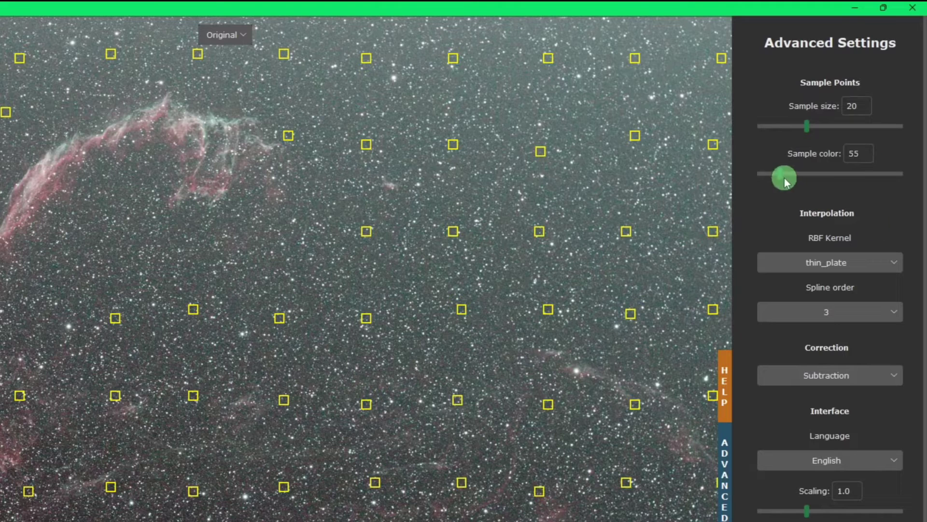
# Set the sample point colour to 55.
pyautogui.moveTo(781, 174); pyautogui.dragTo(897, 172)
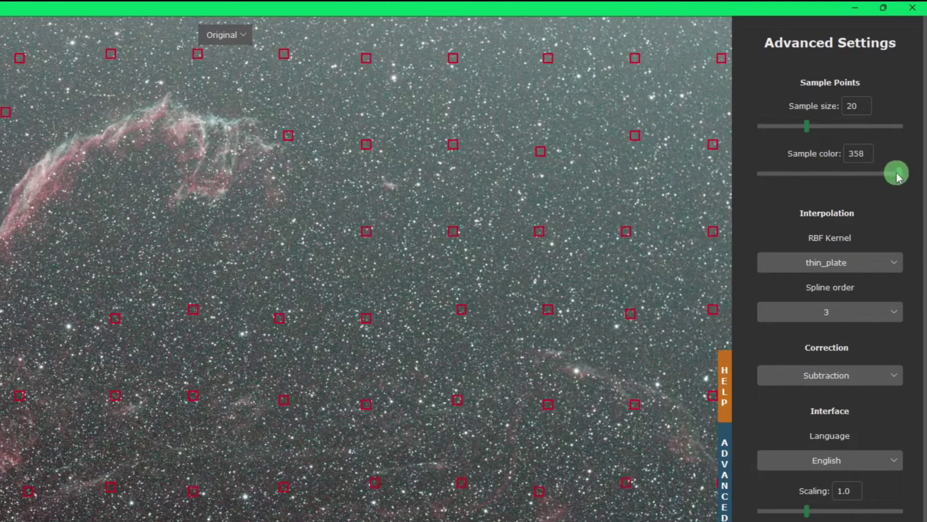
pyautogui.click(851, 154)
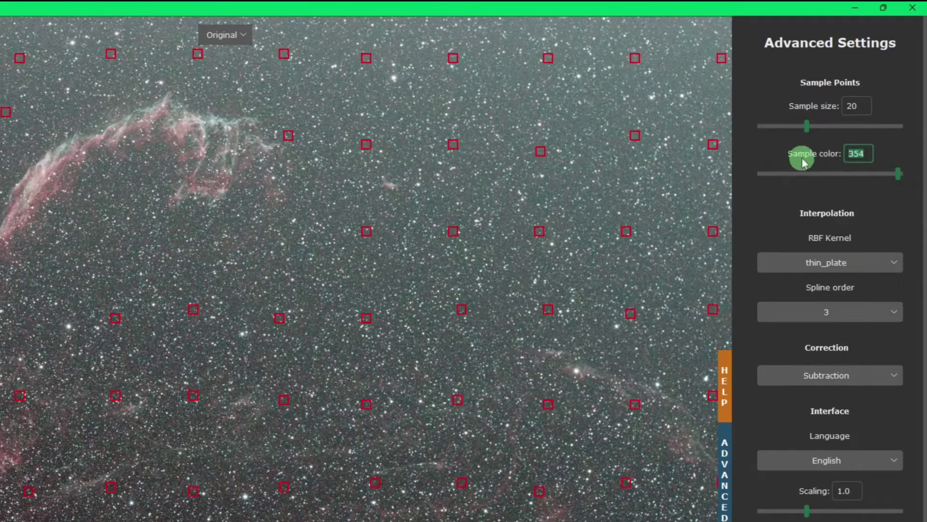
pyautogui.write('55')
pyautogui.click(857, 106)
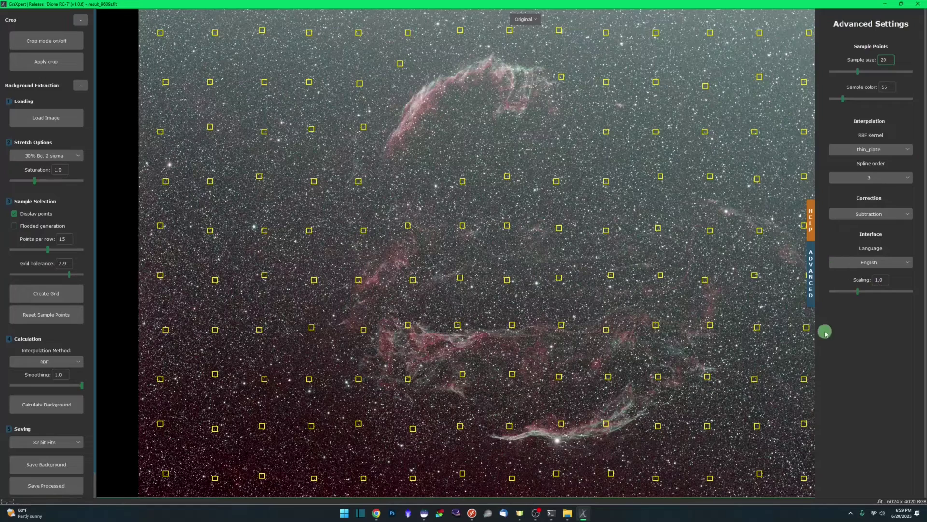
# Close Advanced Settings and delete sample points at the image centre and along the middle row.
pyautogui.click(811, 288)
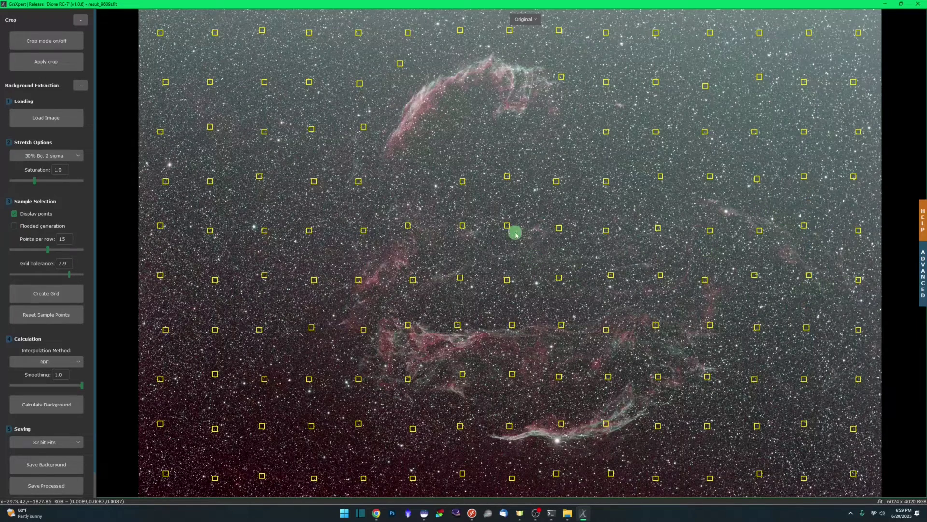
pyautogui.rightClick(358, 182)
pyautogui.rightClick(507, 176)
pyautogui.rightClick(557, 181)
pyautogui.rightClick(561, 78)
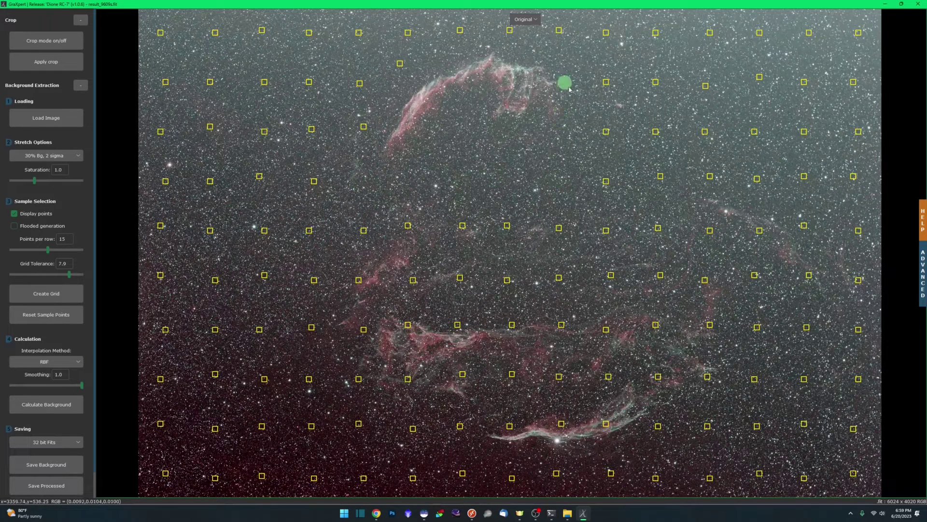
pyautogui.rightClick(604, 132)
pyautogui.rightClick(605, 179)
pyautogui.rightClick(658, 227)
pyautogui.rightClick(709, 231)
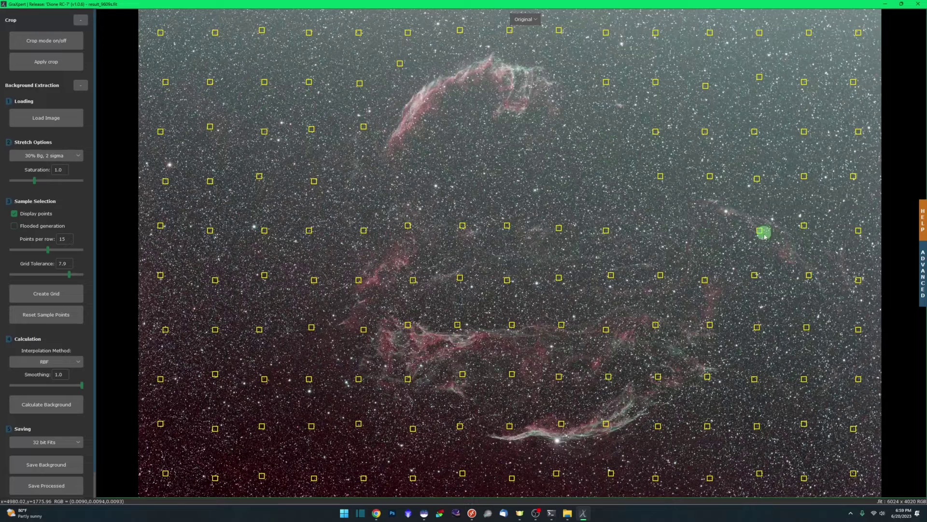
# Delete the sample points covering the central block of the nebula.
pyautogui.rightClick(707, 377)
pyautogui.rightClick(606, 426)
pyautogui.rightClick(460, 426)
pyautogui.rightClick(363, 327)
pyautogui.rightClick(363, 231)
pyautogui.rightClick(407, 379)
pyautogui.rightClick(507, 278)
pyautogui.rightClick(559, 227)
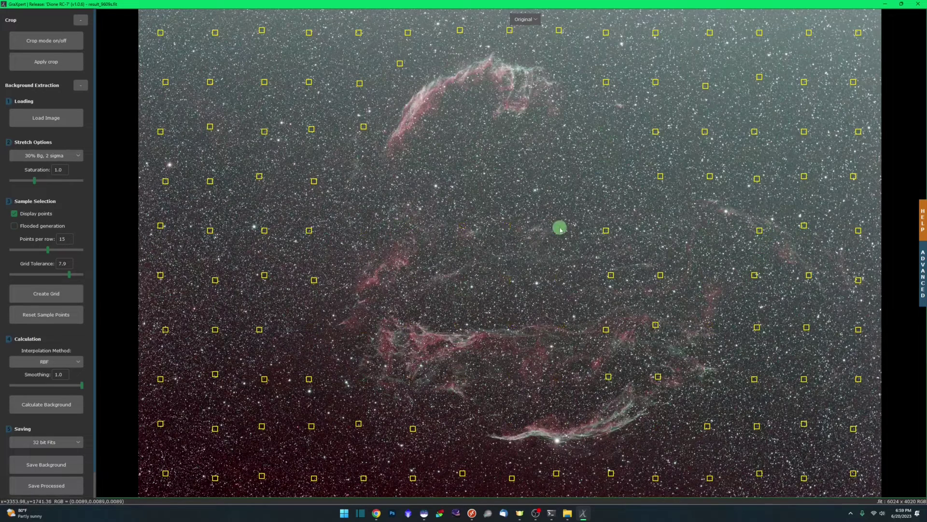
# Delete the sample points lying over the right-hand filaments.
pyautogui.rightClick(606, 231)
pyautogui.rightClick(606, 329)
pyautogui.rightClick(657, 376)
pyautogui.rightClick(655, 325)
pyautogui.rightClick(660, 274)
pyautogui.rightClick(660, 176)
pyautogui.rightClick(760, 231)
pyautogui.rightClick(809, 275)
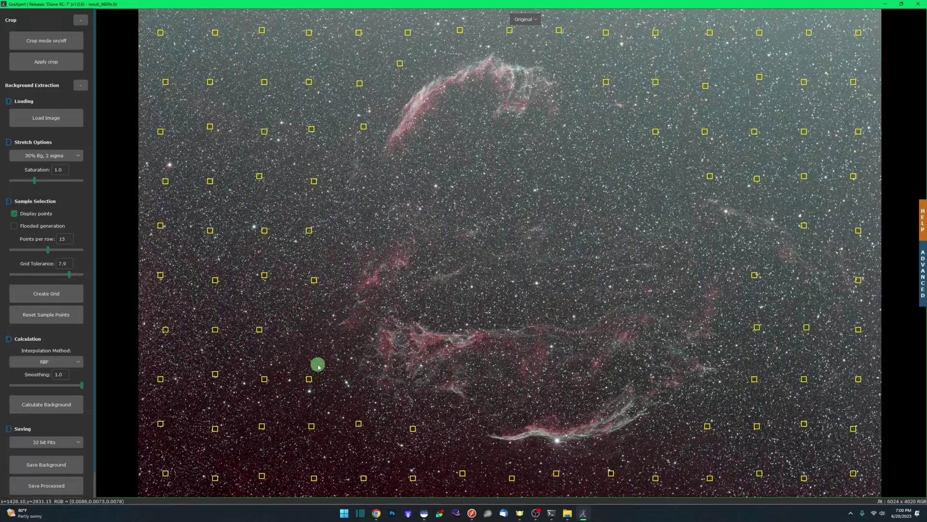
# Remove the sample points in the first four columns of the upper-left corner.
pyautogui.click(161, 33)
pyautogui.click(166, 82)
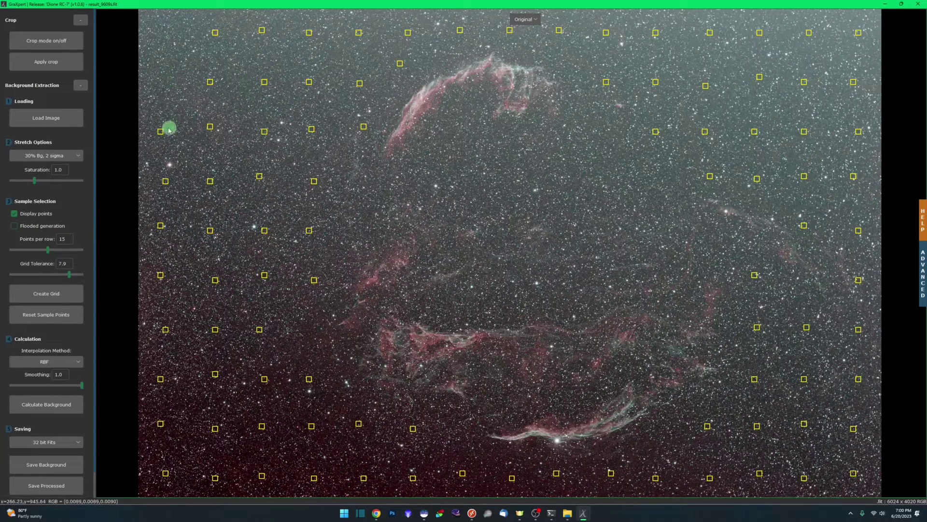
pyautogui.click(209, 127)
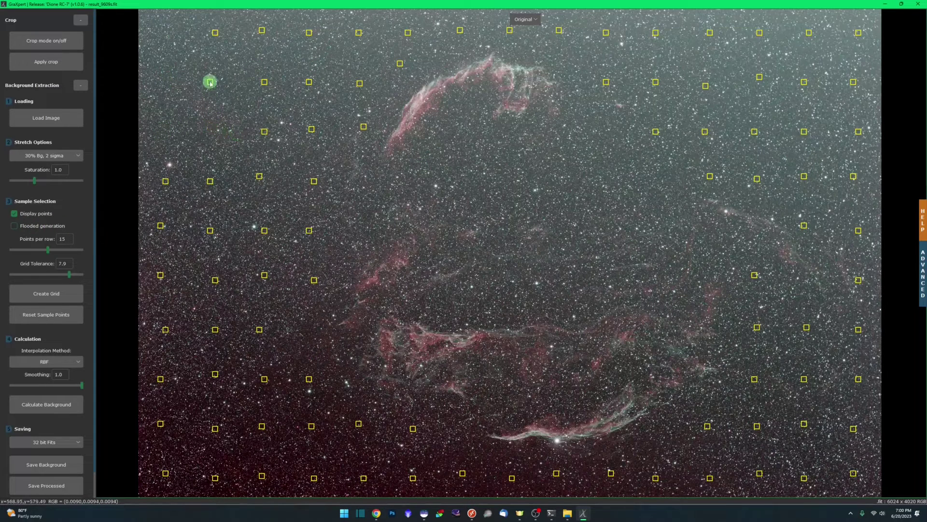
pyautogui.click(210, 82)
pyautogui.click(214, 32)
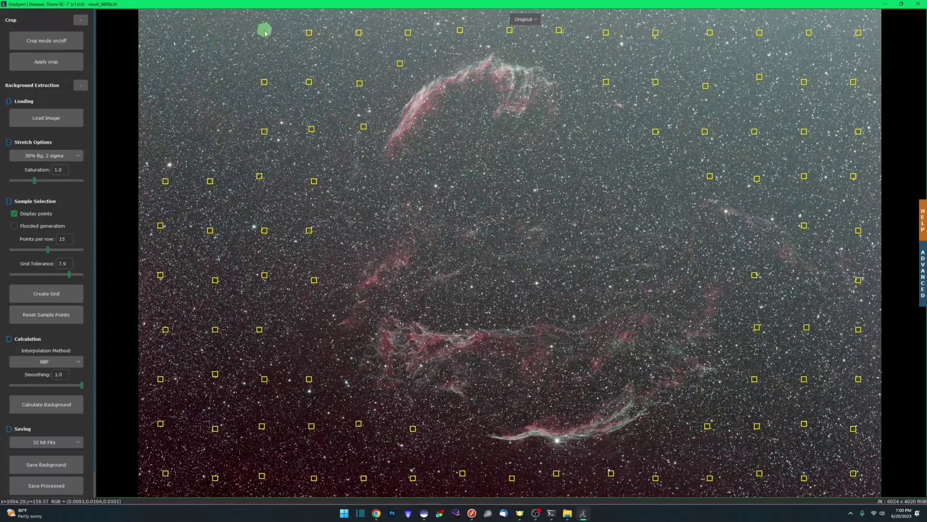
pyautogui.click(262, 30)
pyautogui.click(263, 82)
pyautogui.click(265, 133)
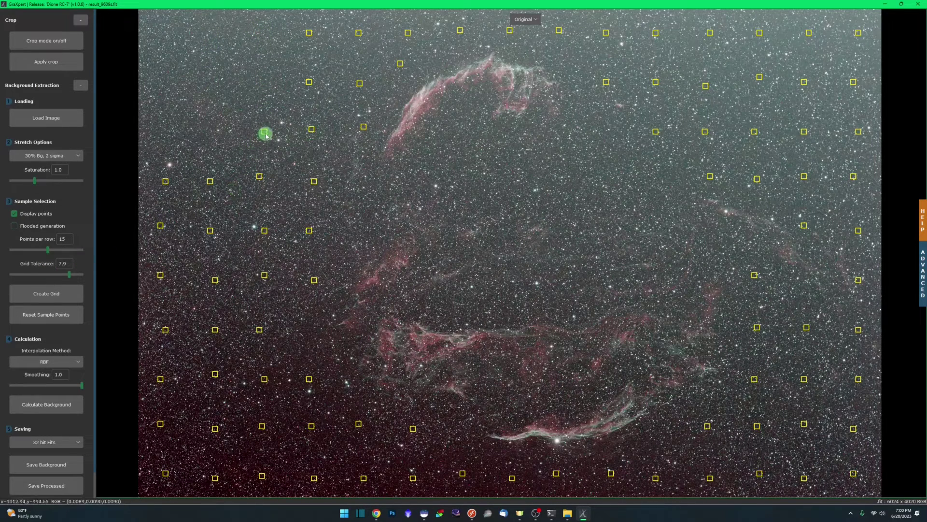
pyautogui.click(311, 129)
pyautogui.click(310, 83)
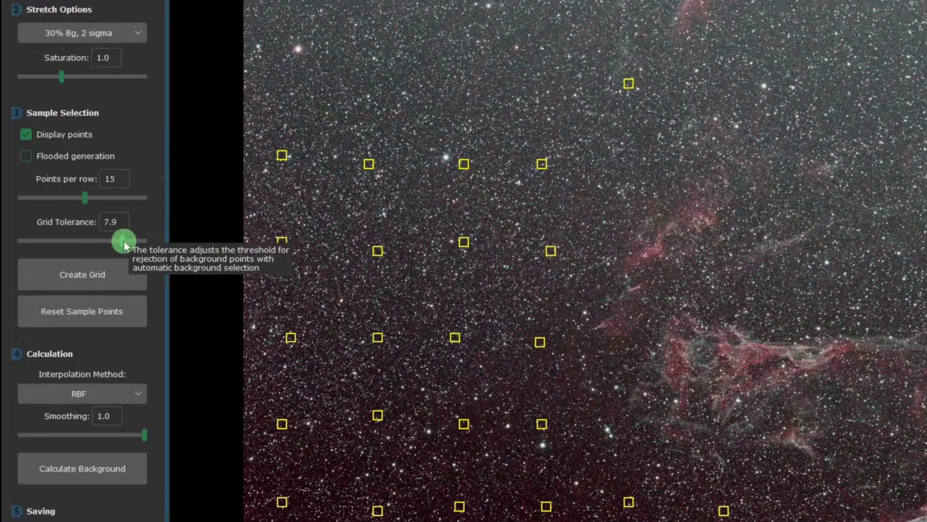
# Lower the grid tolerance to 1.0 and enable flooded generation of sample points.
pyautogui.moveTo(124, 240); pyautogui.dragTo(70, 227)
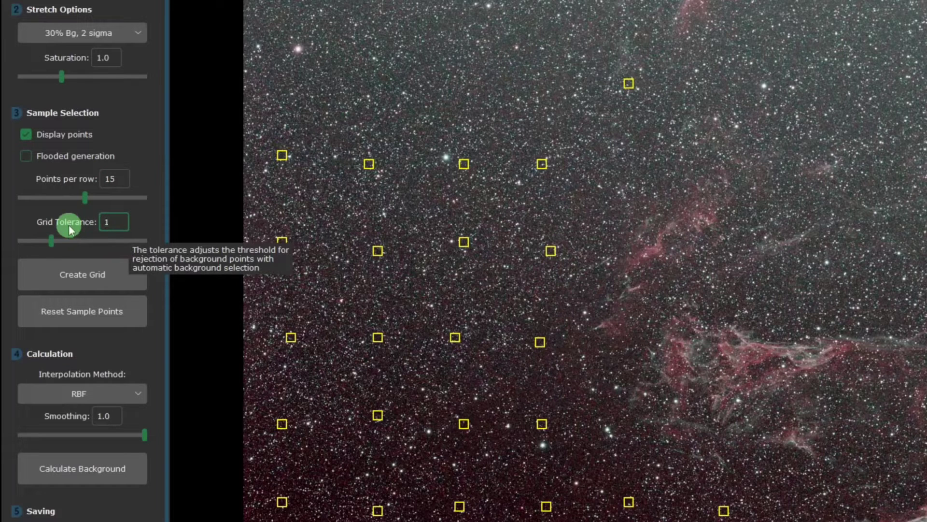
pyautogui.click(113, 178)
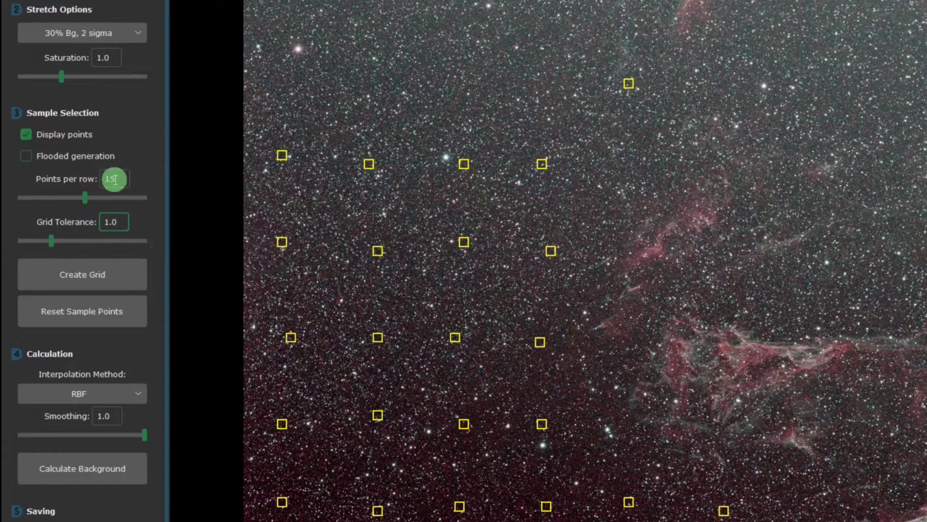
pyautogui.click(27, 158)
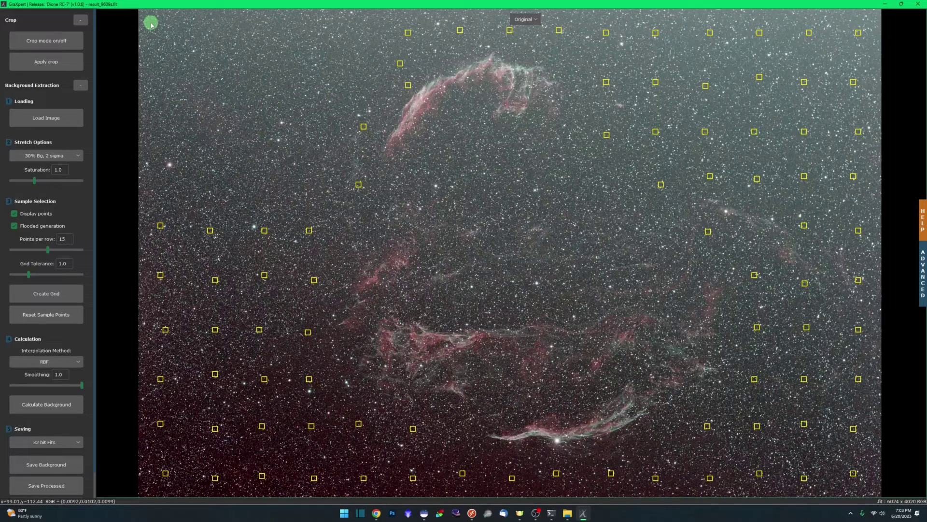
# Add seven sample points in the upper-left sky and delete a stray point near the nebula.
pyautogui.click(150, 22)
pyautogui.click(160, 35)
pyautogui.click(210, 35)
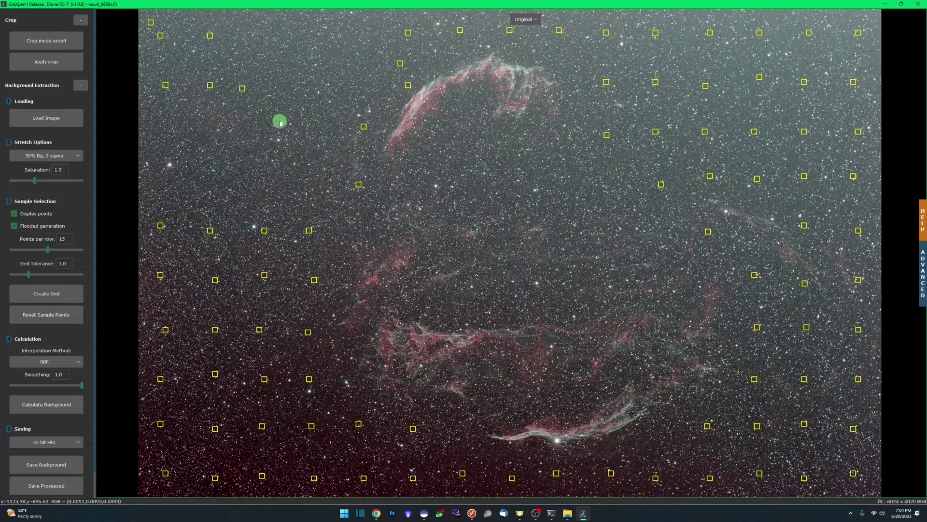
pyautogui.click(210, 85)
pyautogui.click(166, 85)
pyautogui.click(242, 88)
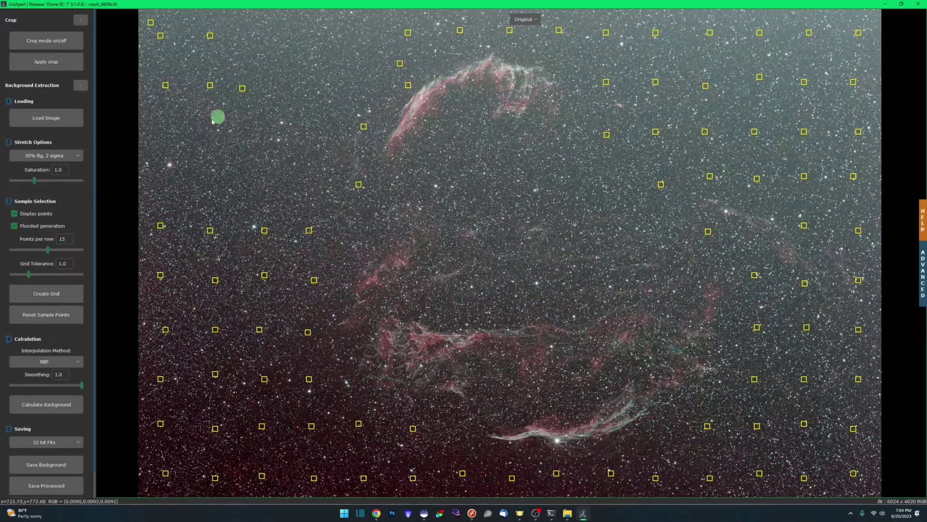
pyautogui.click(200, 137)
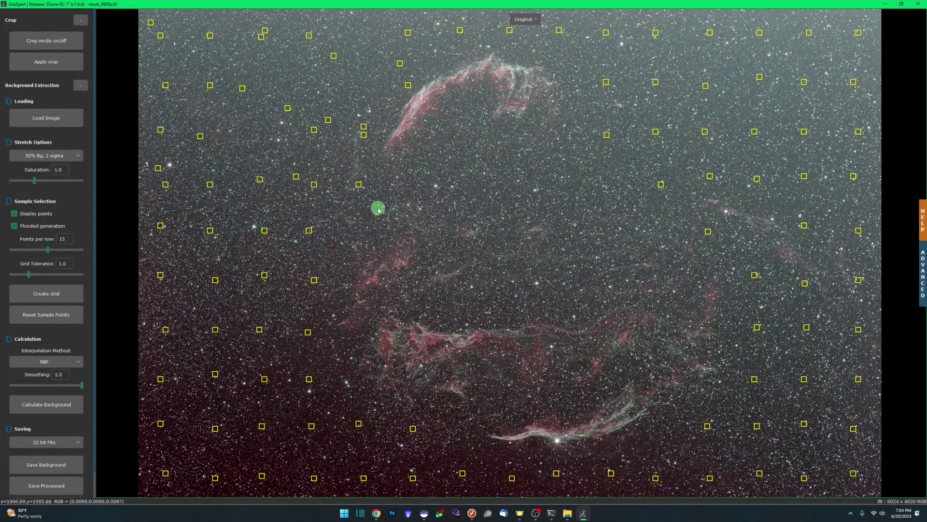
pyautogui.rightClick(358, 184)
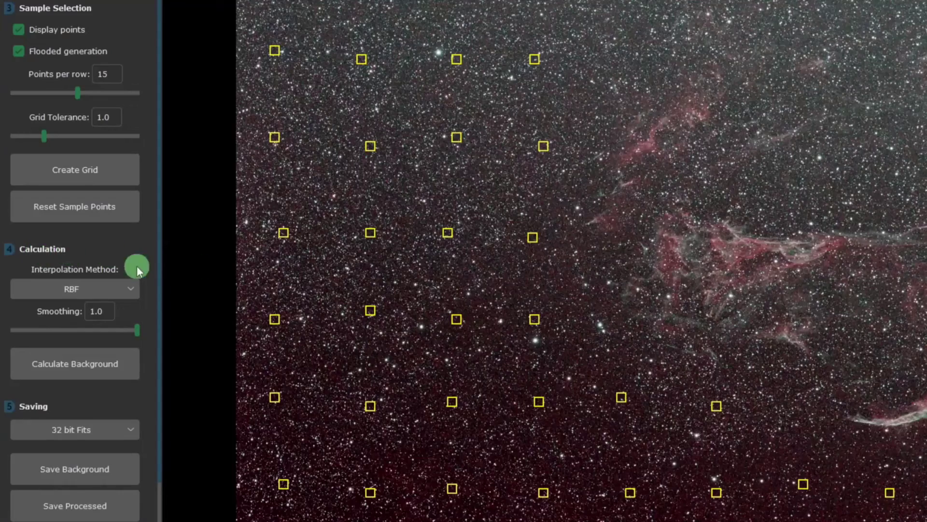
pyautogui.scroll(-1, 82, 352)
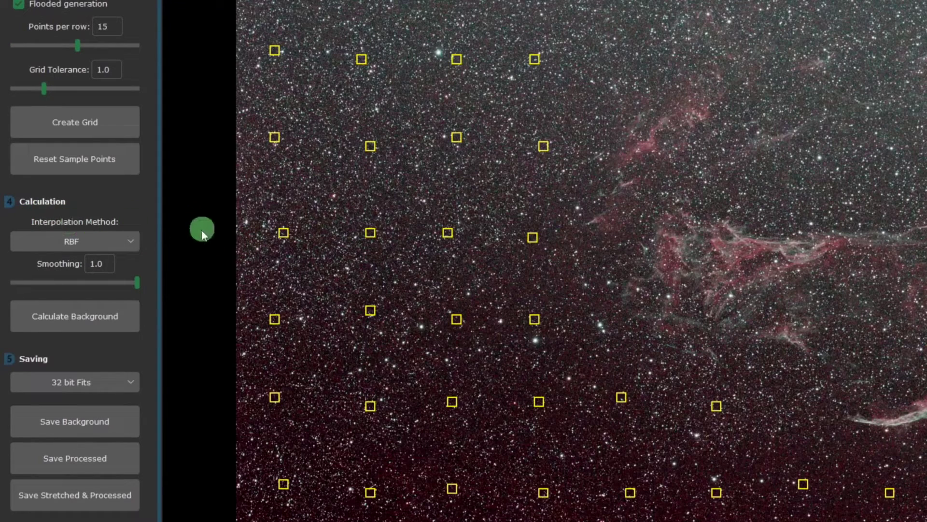
# Leave RBF as the interpolation method and reopen the Advanced Settings panel.
pyautogui.click(128, 242)
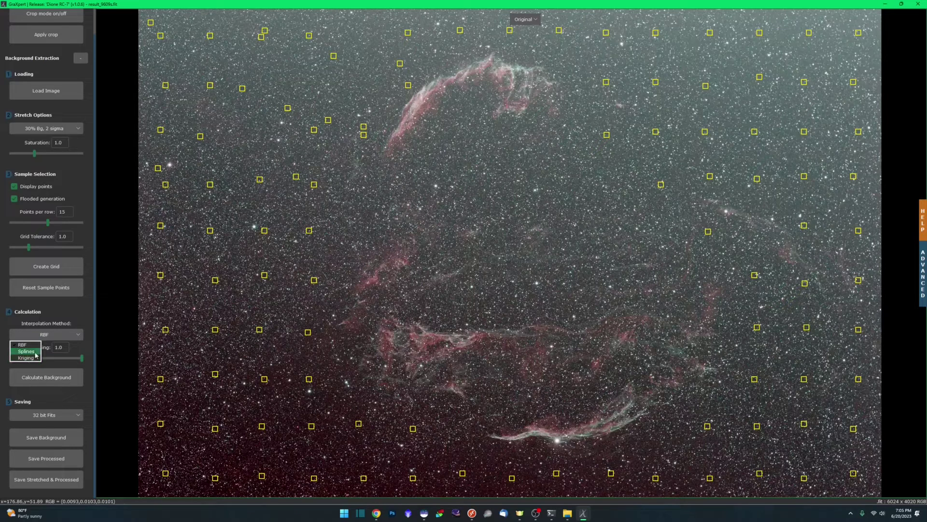
pyautogui.click(50, 333)
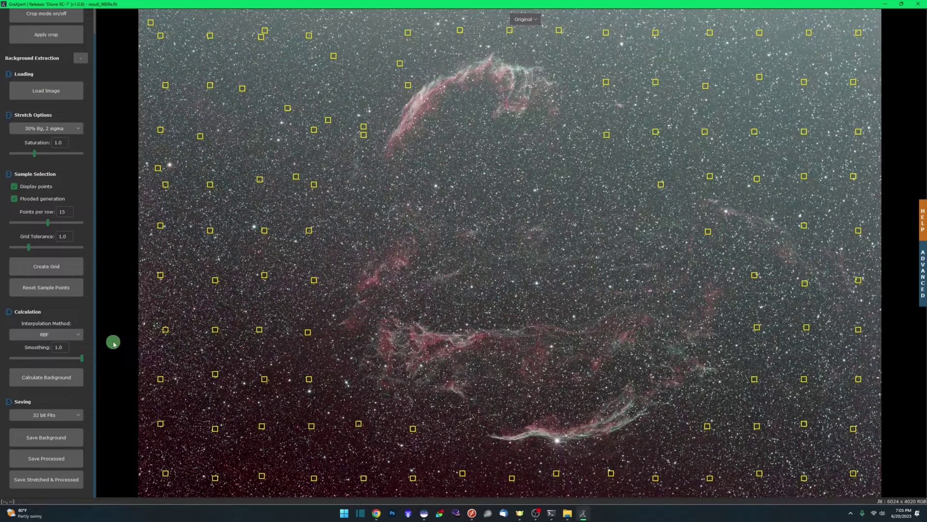
pyautogui.click(923, 279)
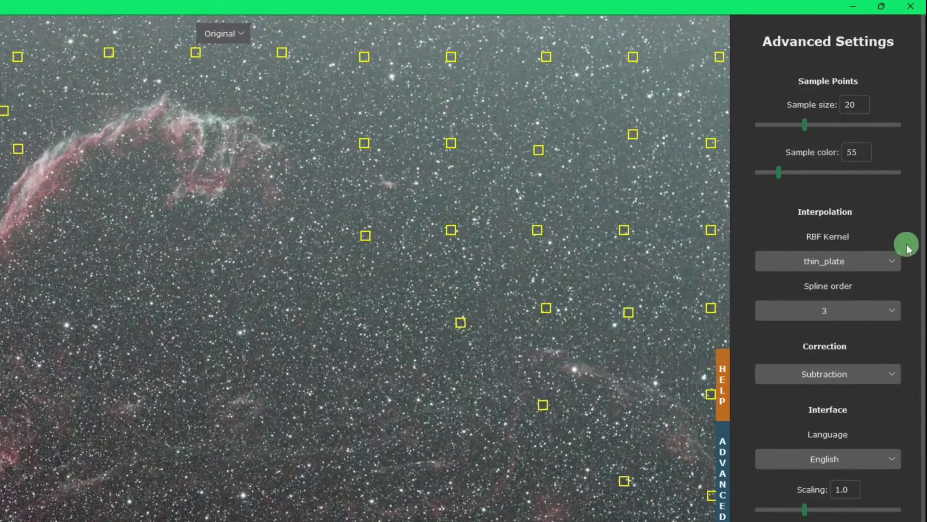
pyautogui.click(891, 263)
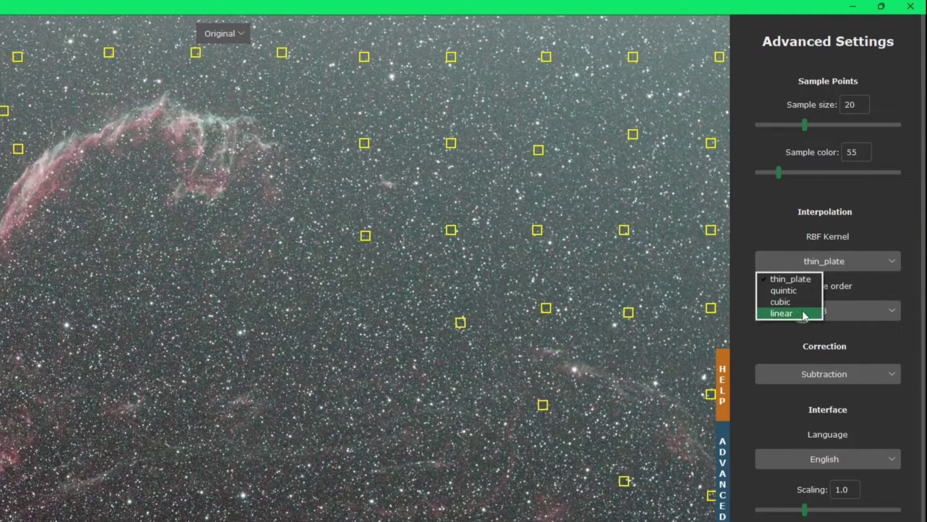
pyautogui.click(886, 230)
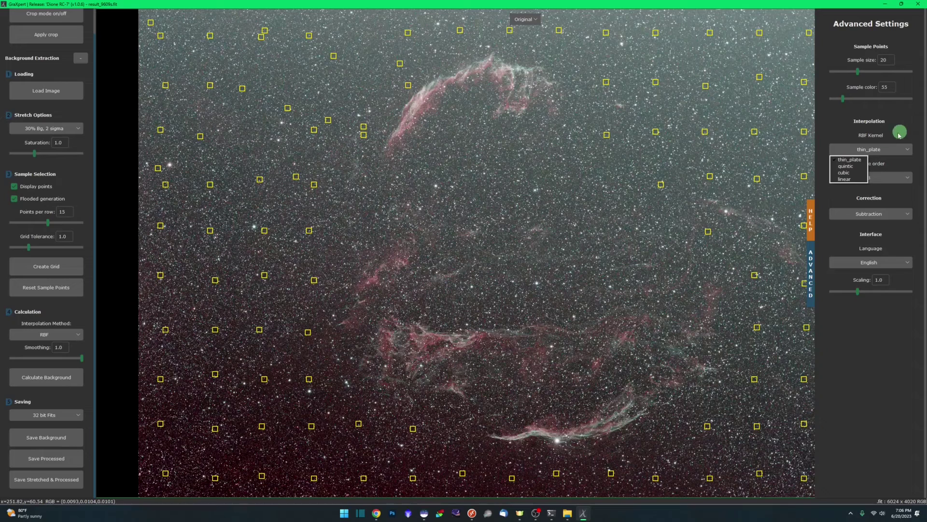
pyautogui.click(901, 119)
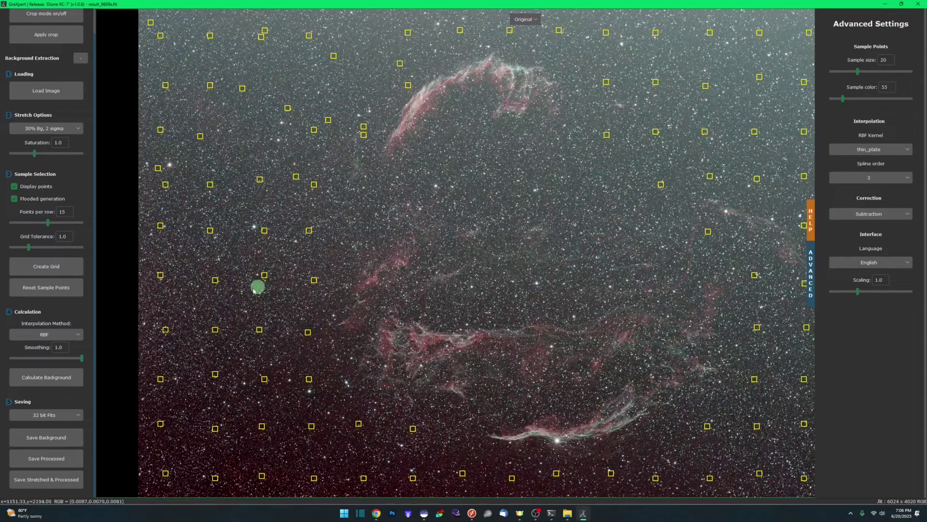
pyautogui.click(72, 334)
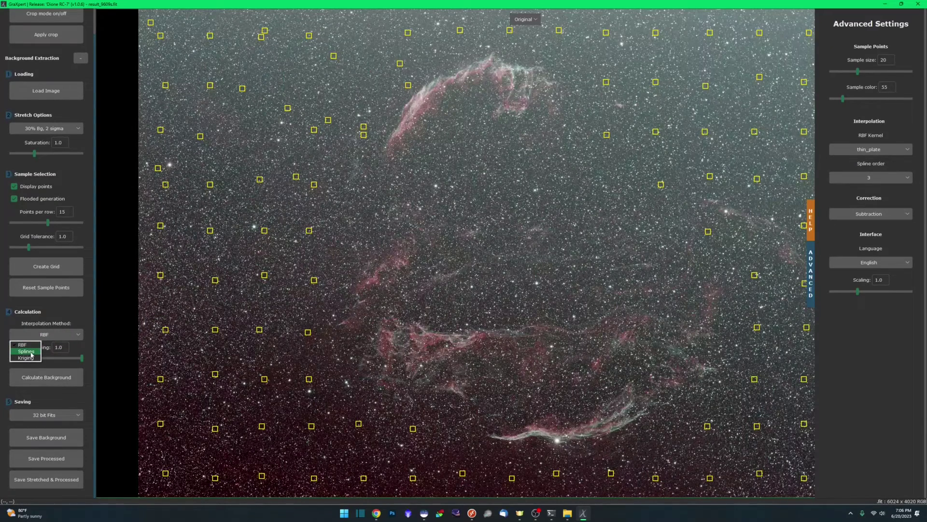
pyautogui.click(881, 177)
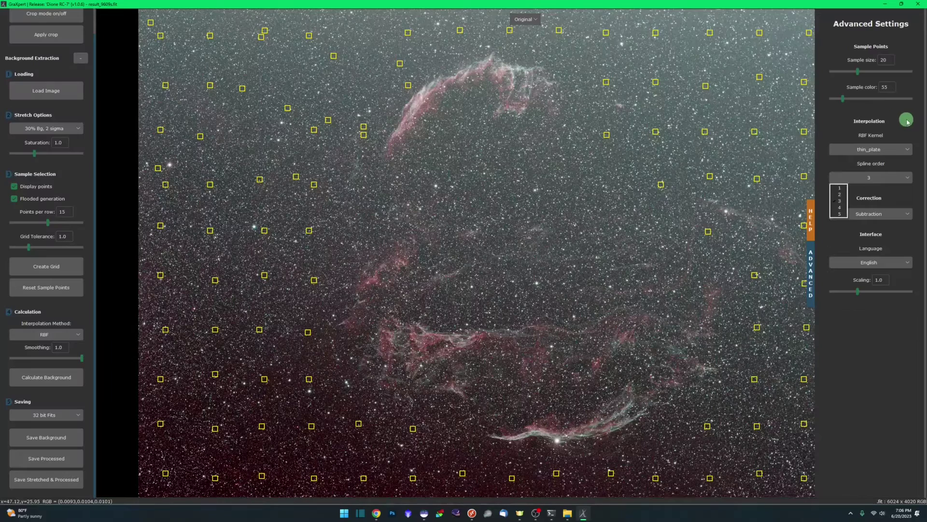
pyautogui.click(779, 352)
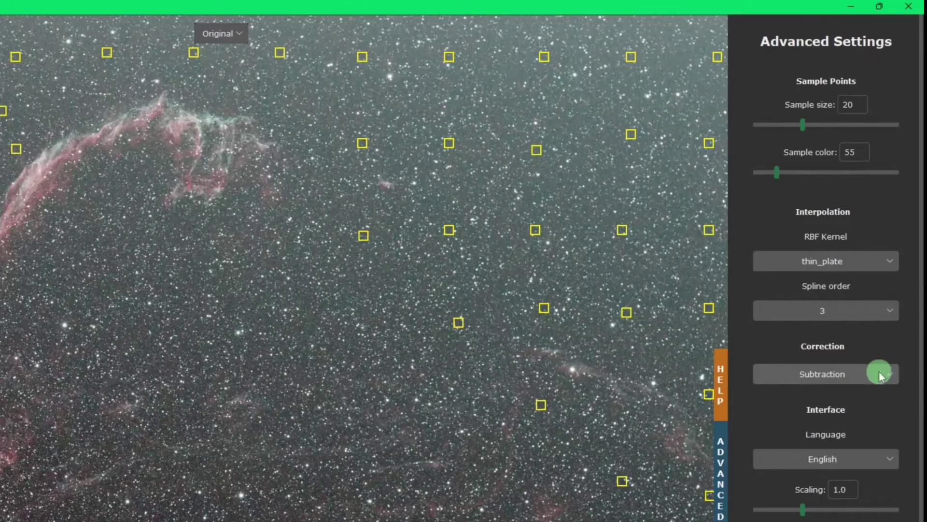
pyautogui.click(879, 372)
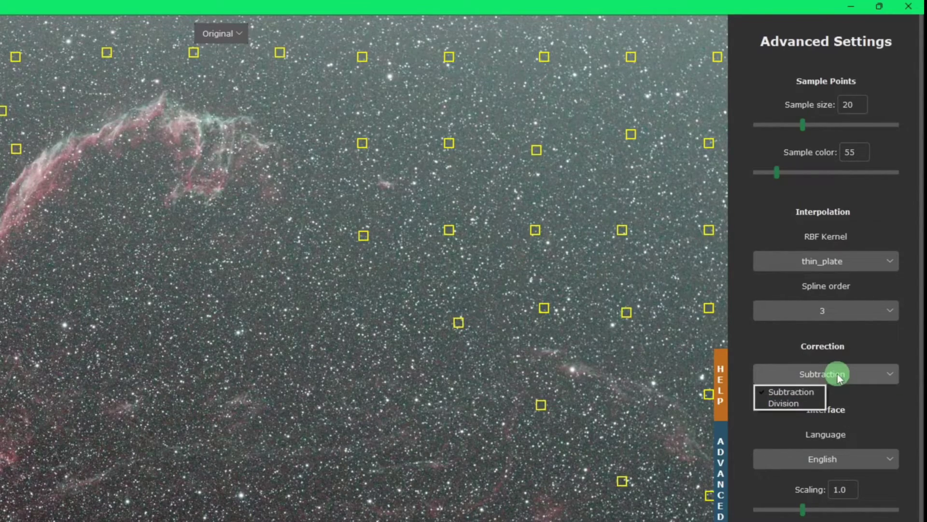
pyautogui.click(864, 342)
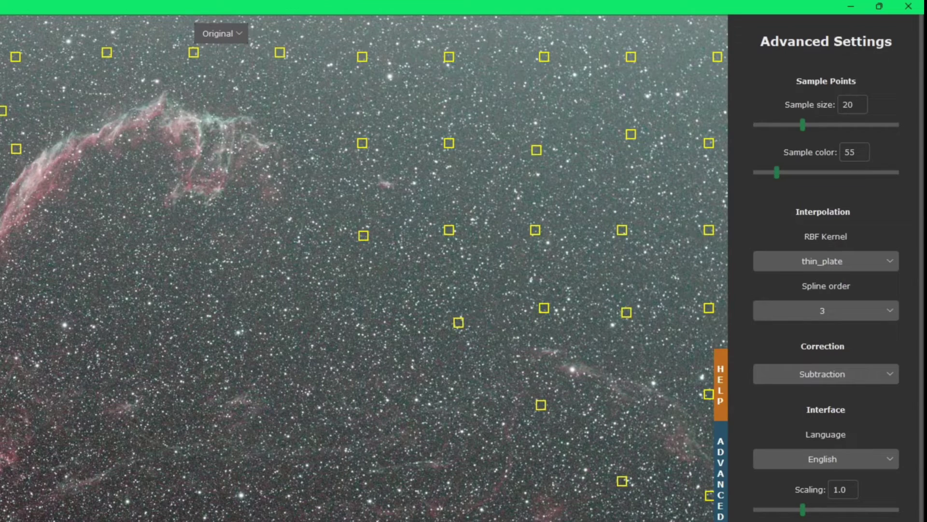
pyautogui.click(886, 457)
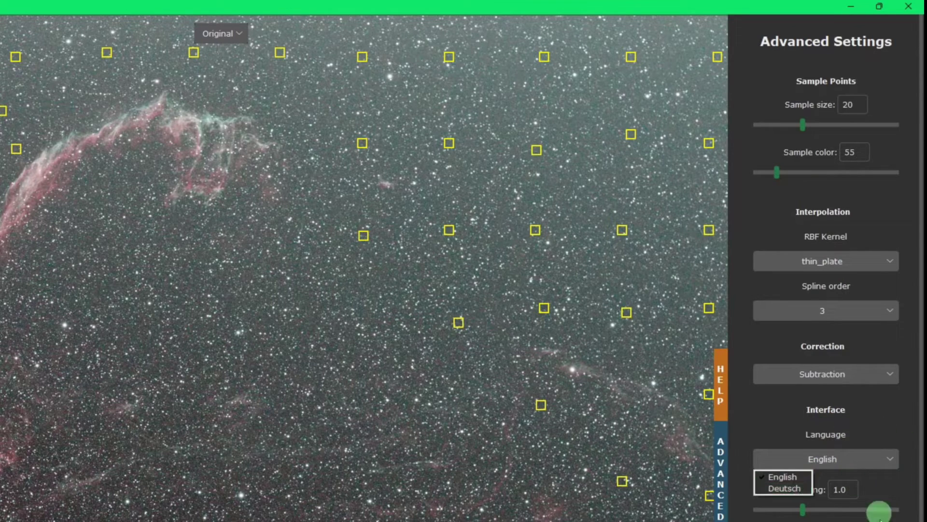
pyautogui.click(878, 509)
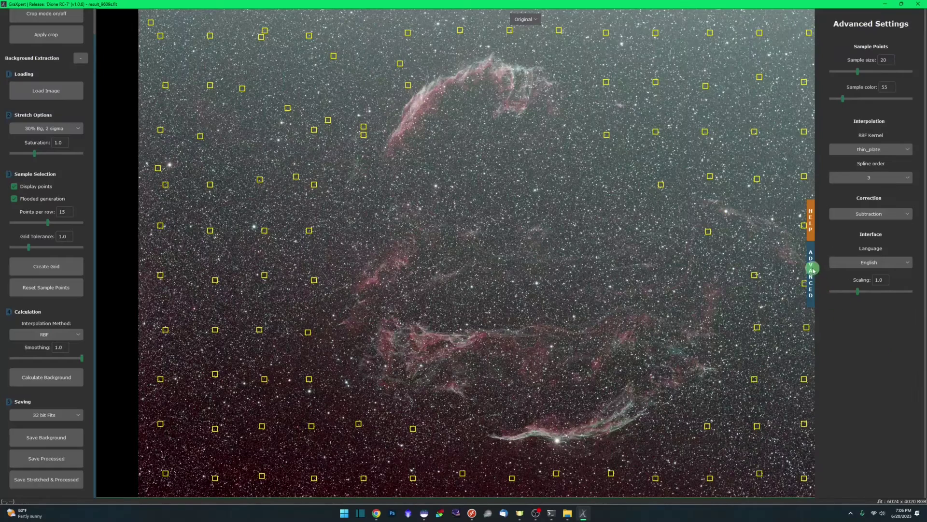
# Close Advanced Settings, calculate the background, and preview it with the 15% Bg, 3 sigma stretch.
pyautogui.click(721, 450)
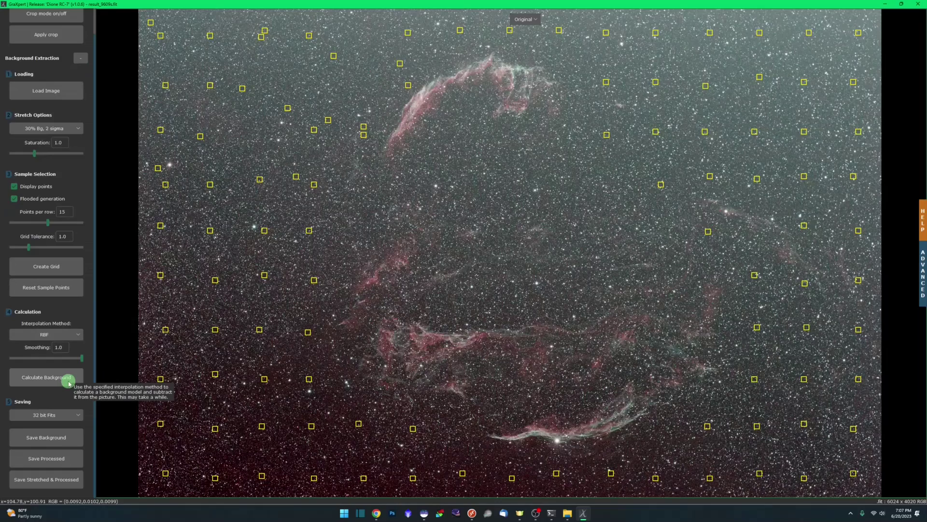
pyautogui.click(69, 383)
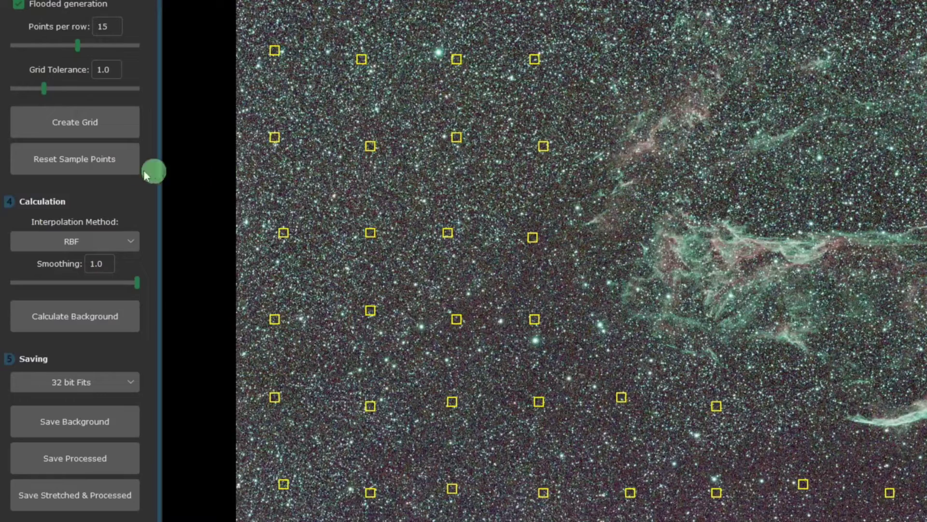
pyautogui.click(122, 168)
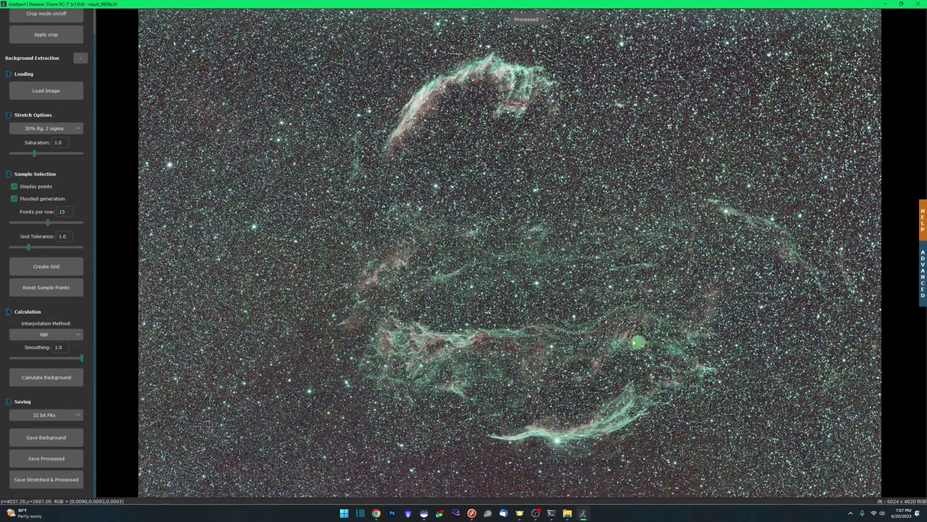
pyautogui.click(79, 129)
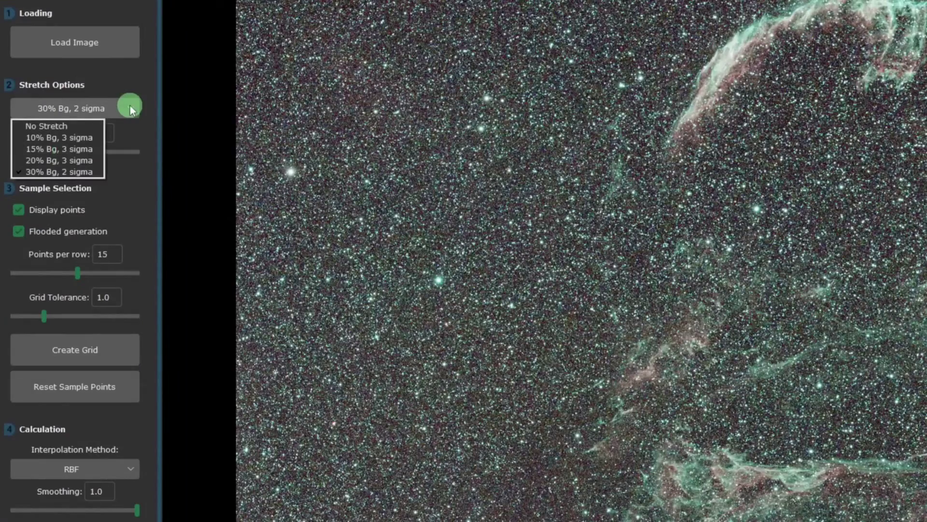
pyautogui.click(68, 149)
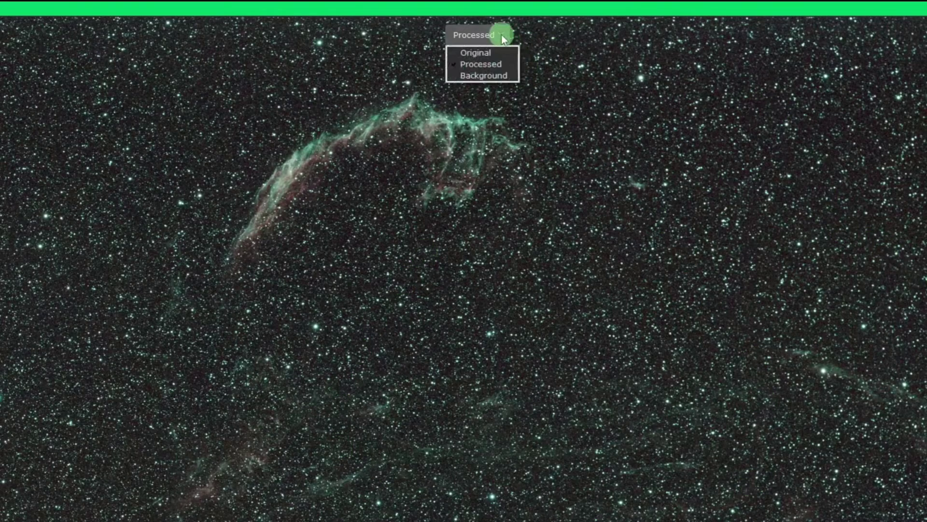
pyautogui.click(496, 52)
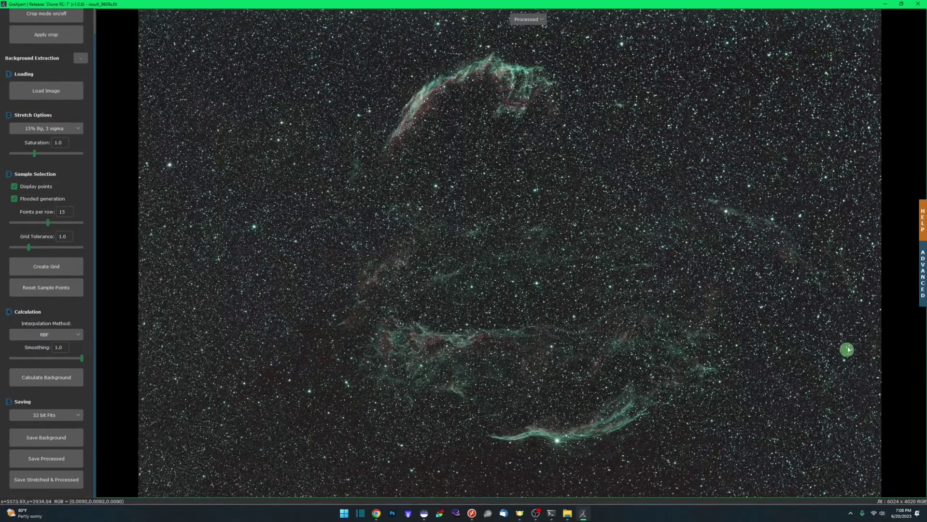
pyautogui.click(542, 21)
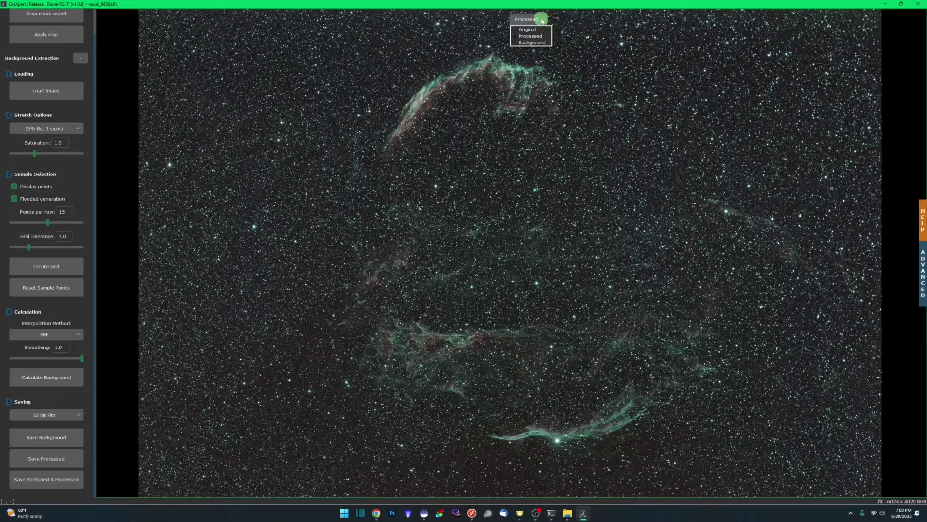
pyautogui.click(539, 43)
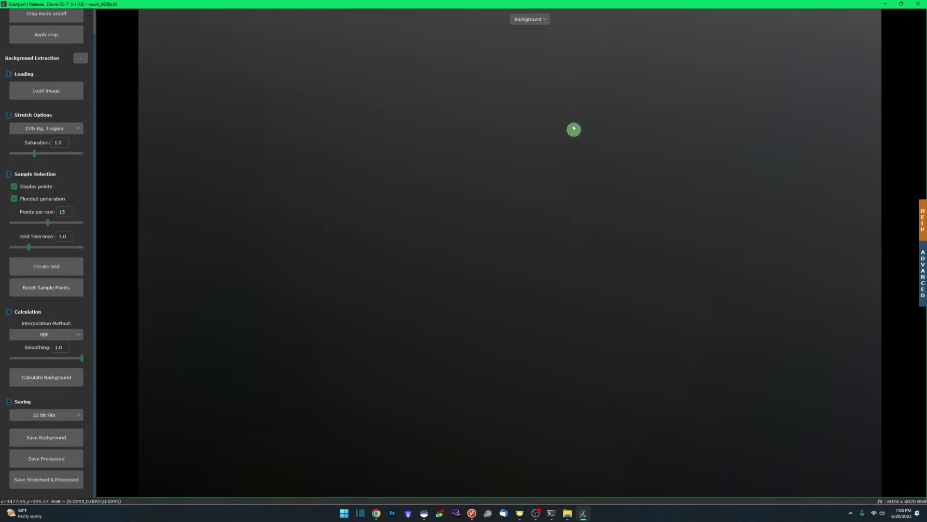
pyautogui.click(542, 20)
pyautogui.click(525, 36)
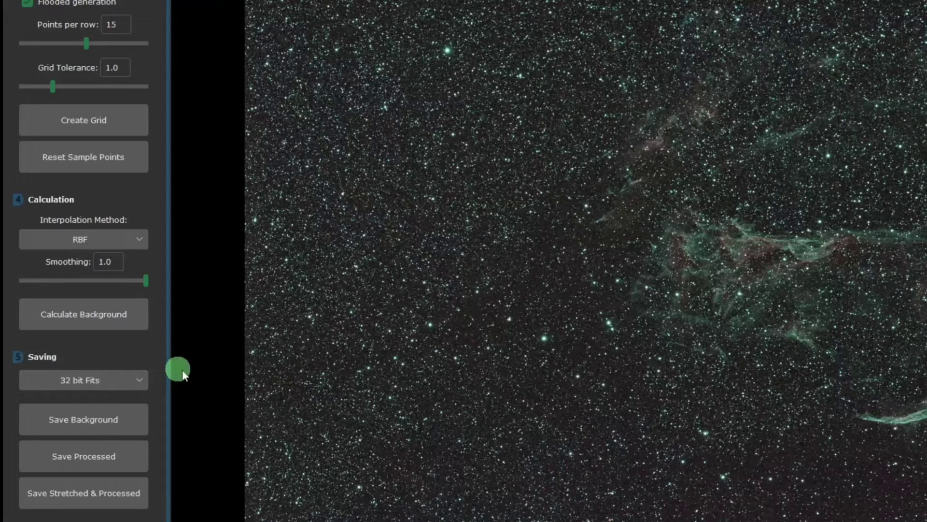
pyautogui.click(134, 381)
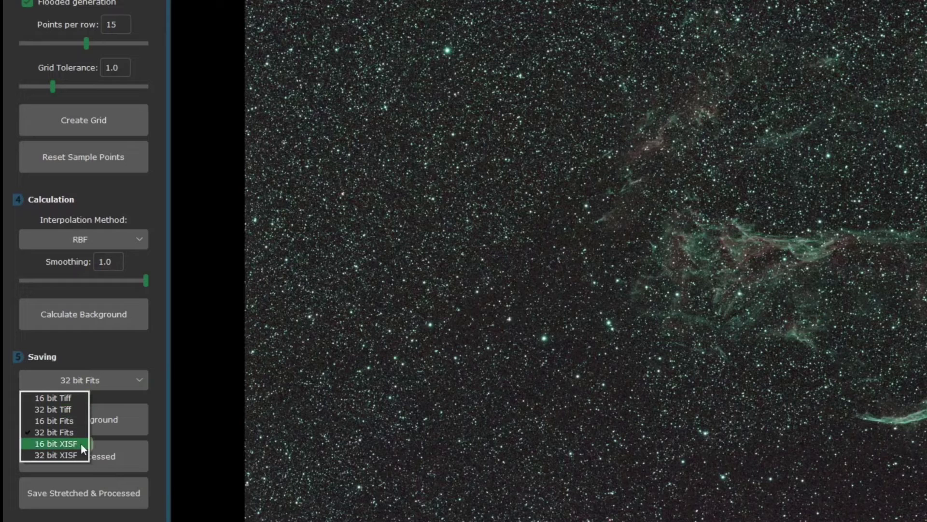
pyautogui.click(129, 355)
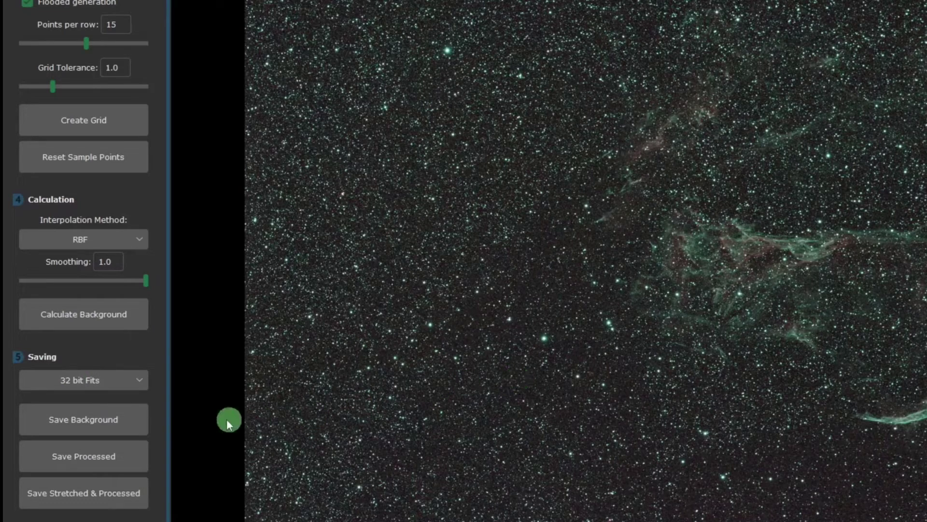
pyautogui.click(124, 422)
pyautogui.click(527, 19)
pyautogui.click(530, 43)
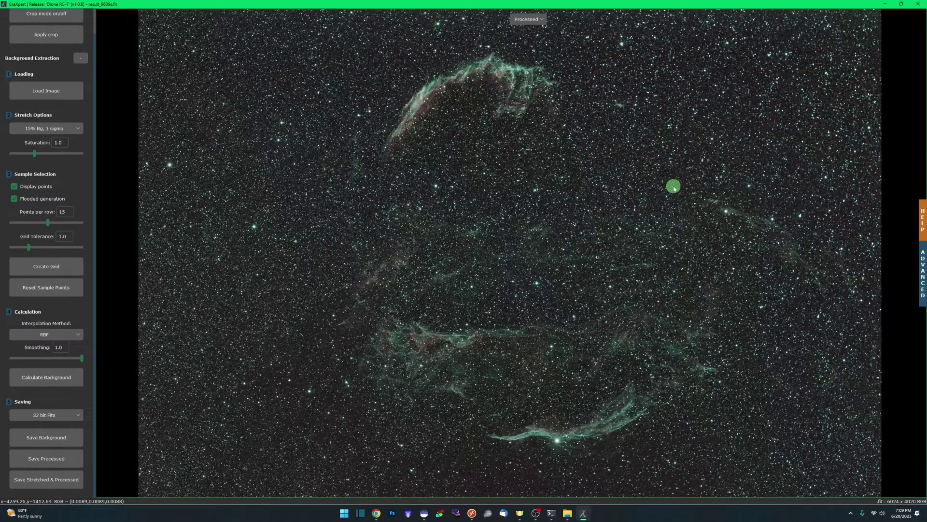
# Switch the preview to No Stretch, then back to 15% Bg, 3 sigma.
pyautogui.click(73, 128)
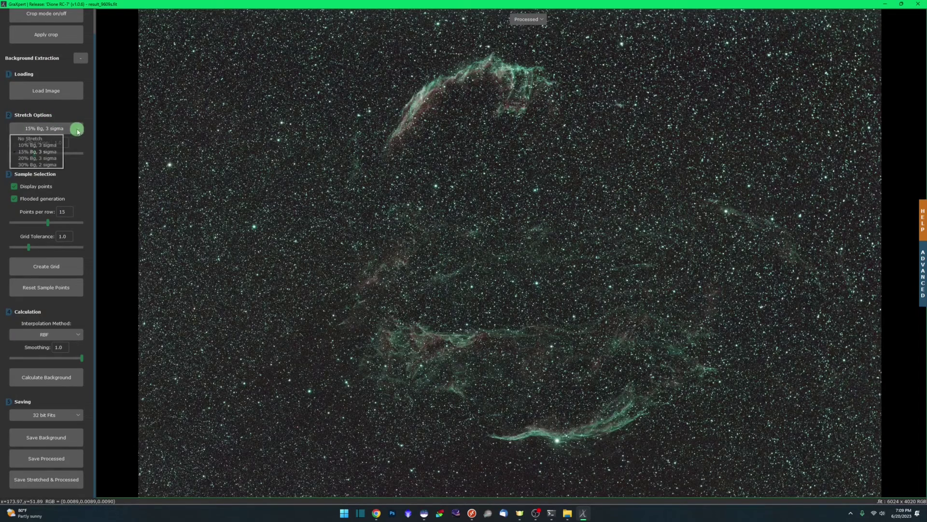
pyautogui.click(52, 139)
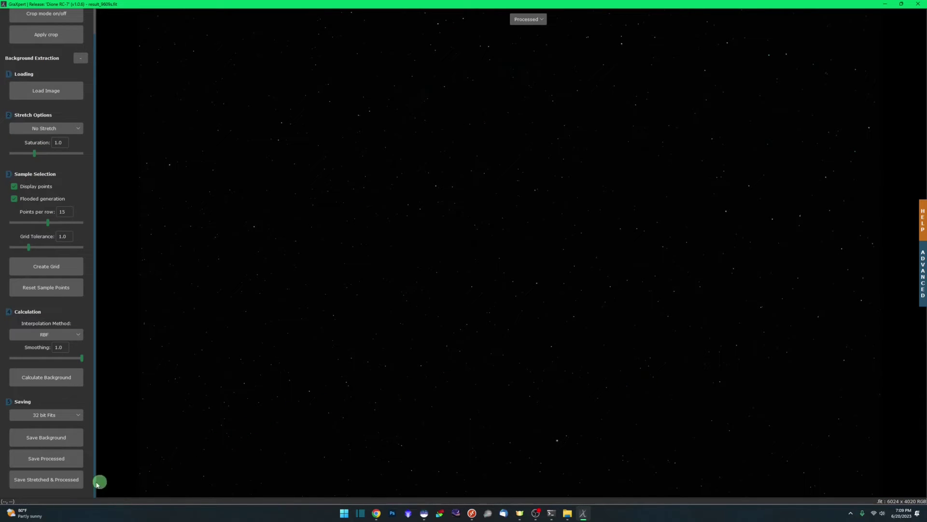
pyautogui.click(69, 129)
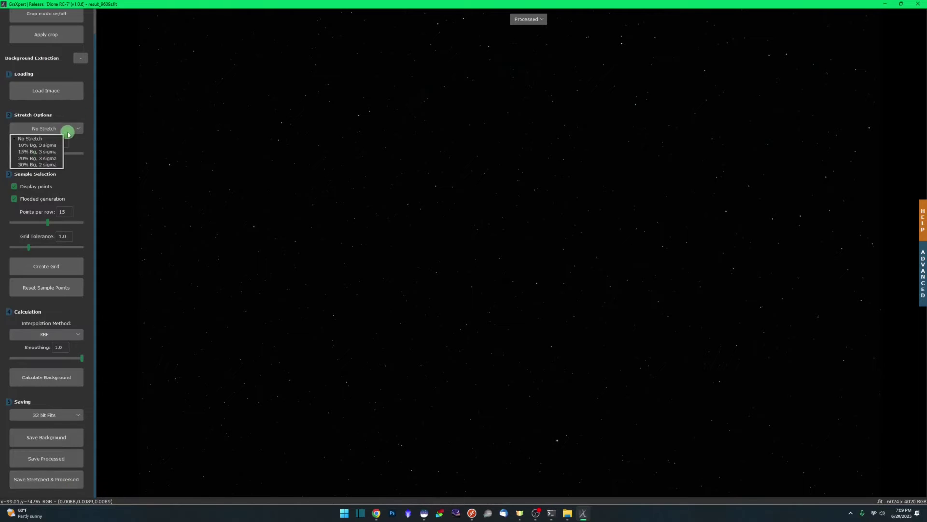
pyautogui.click(41, 152)
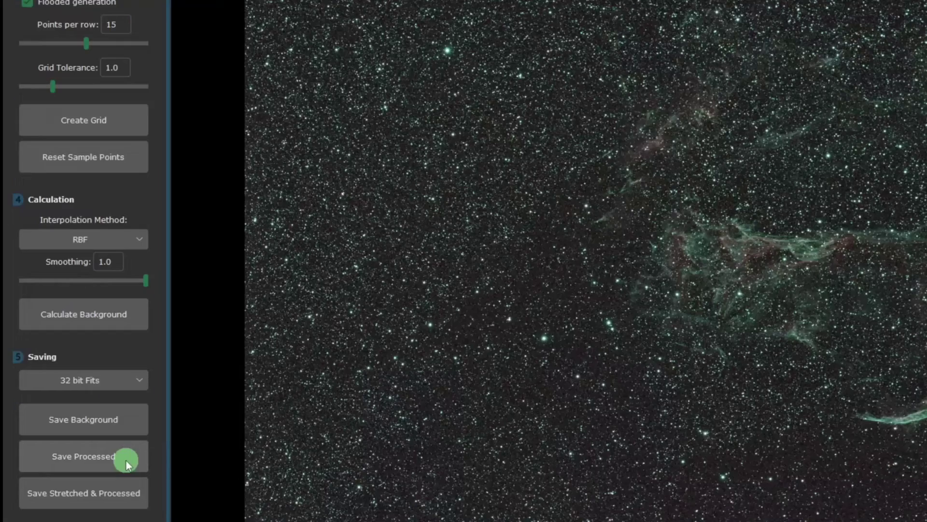
# Save the processed image under the suggested name result_9609s_GraXpert.fits.
pyautogui.click(126, 459)
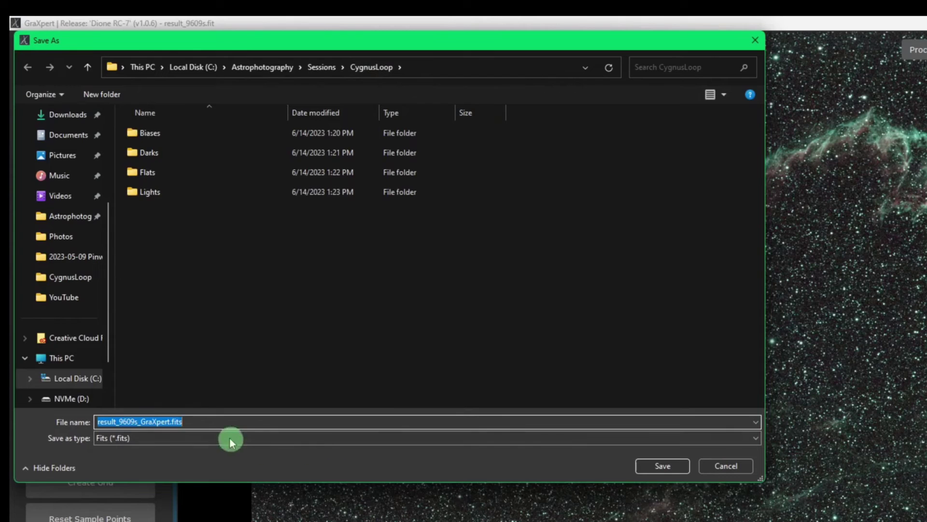
pyautogui.click(184, 422)
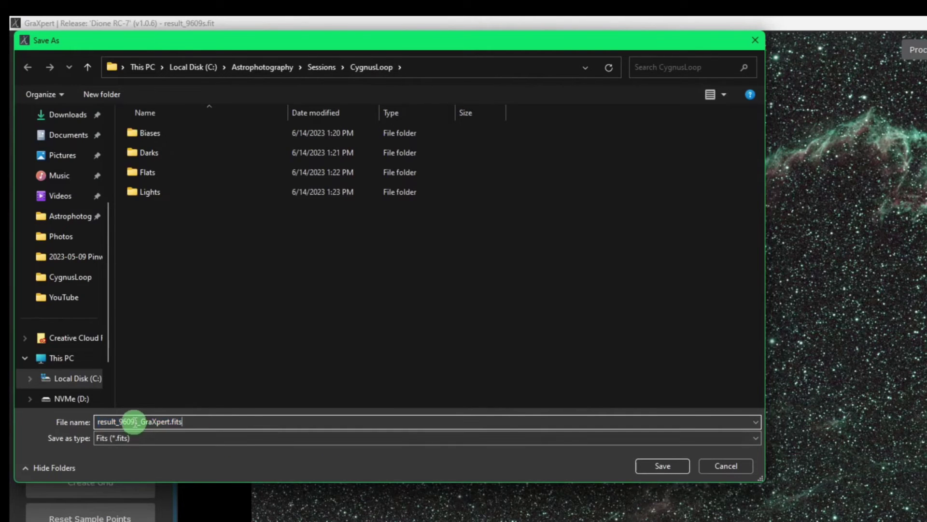
pyautogui.moveTo(136, 422); pyautogui.dragTo(94, 420)
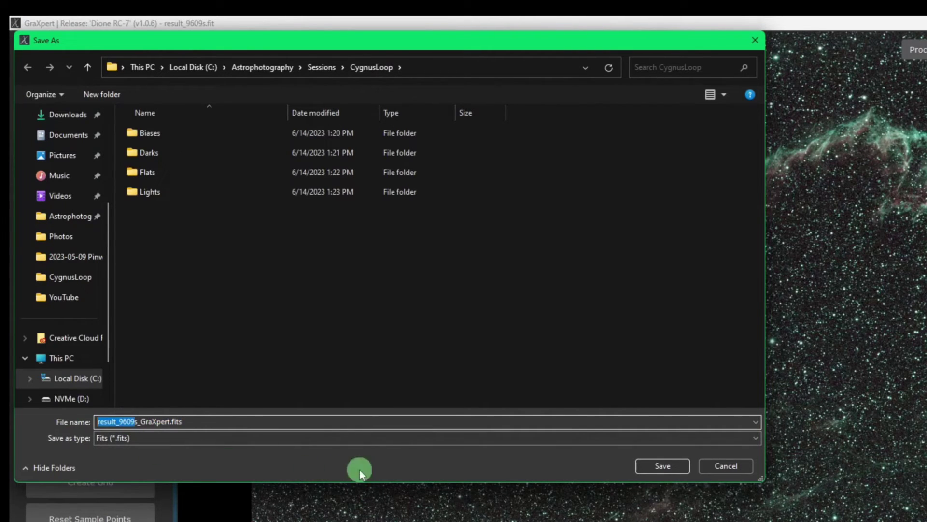
pyautogui.click(220, 422)
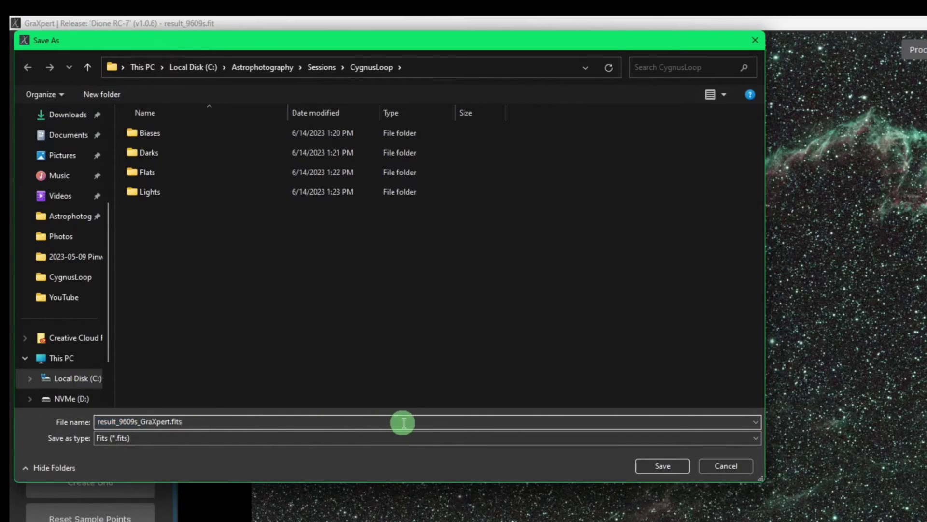
pyautogui.click(662, 465)
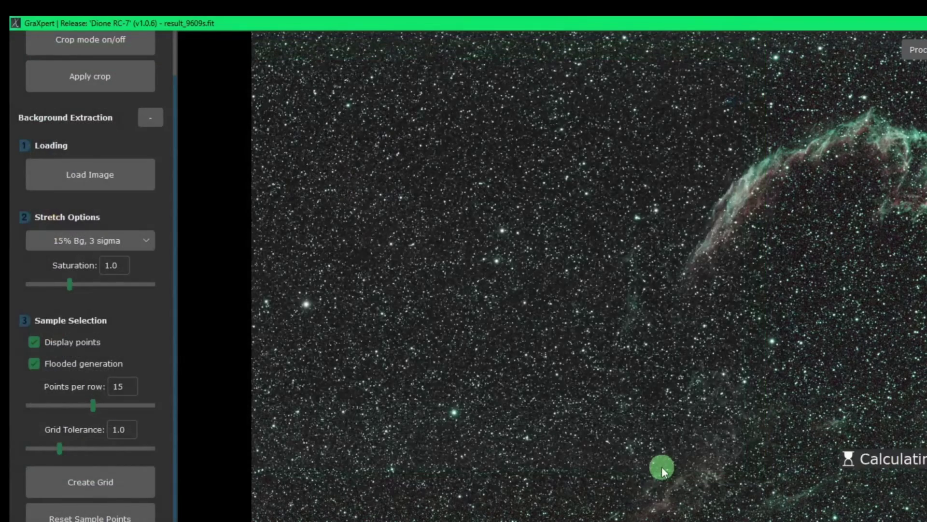
# In Siril, open result_9609s_GraXpert.fits.
pyautogui.click(424, 513)
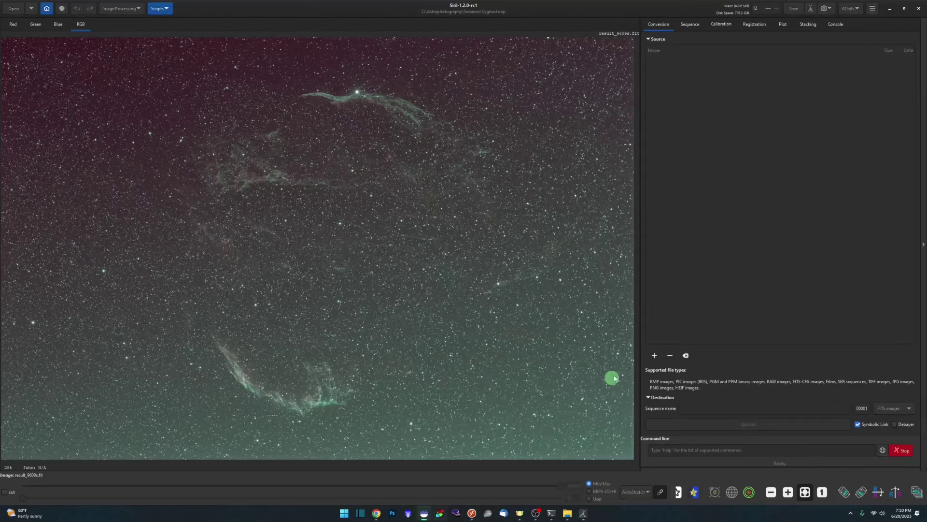
pyautogui.click(14, 11)
pyautogui.click(437, 201)
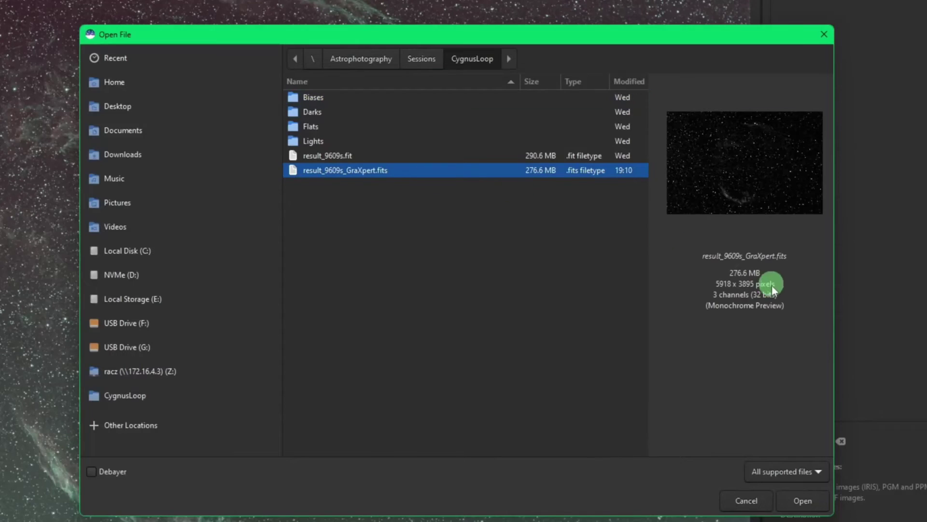
pyautogui.doubleClick(556, 173)
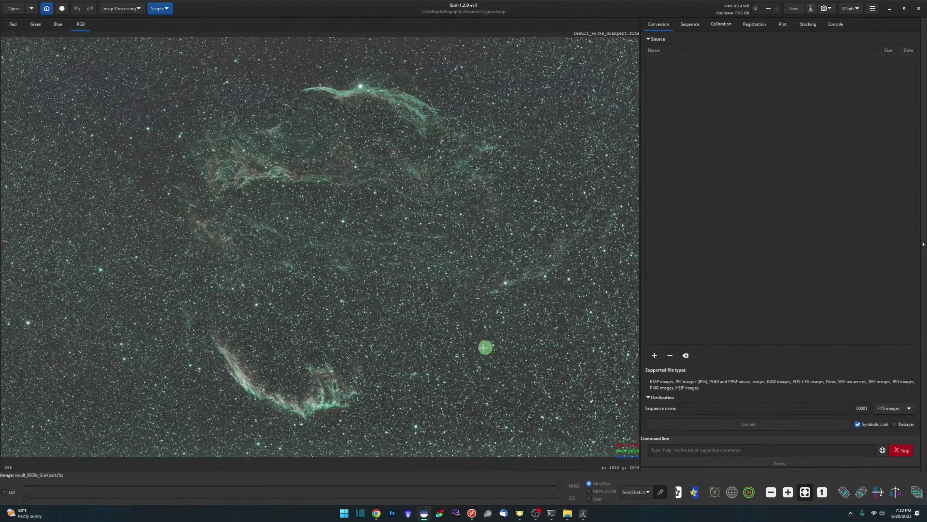
# Toggle the display to Linear, then back to AutoStretch to reveal the nebula.
pyautogui.click(637, 491)
pyautogui.click(636, 417)
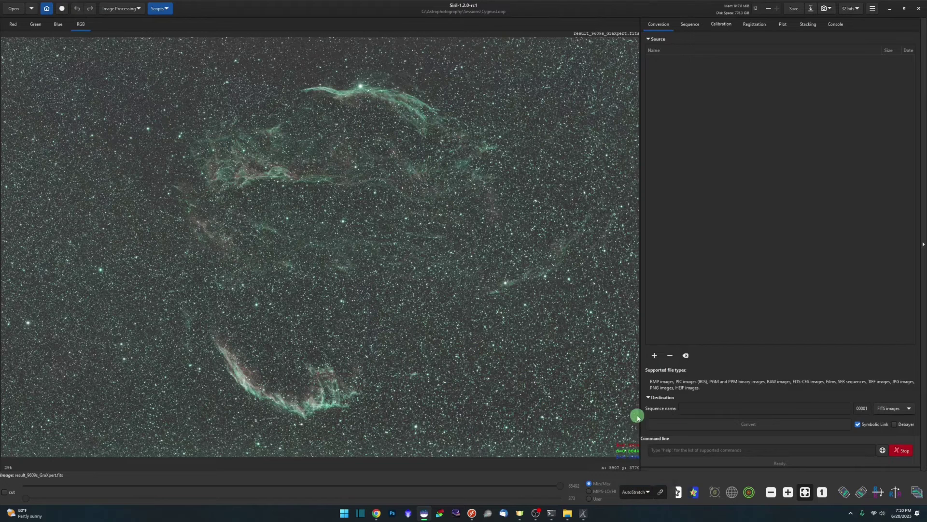
pyautogui.click(642, 492)
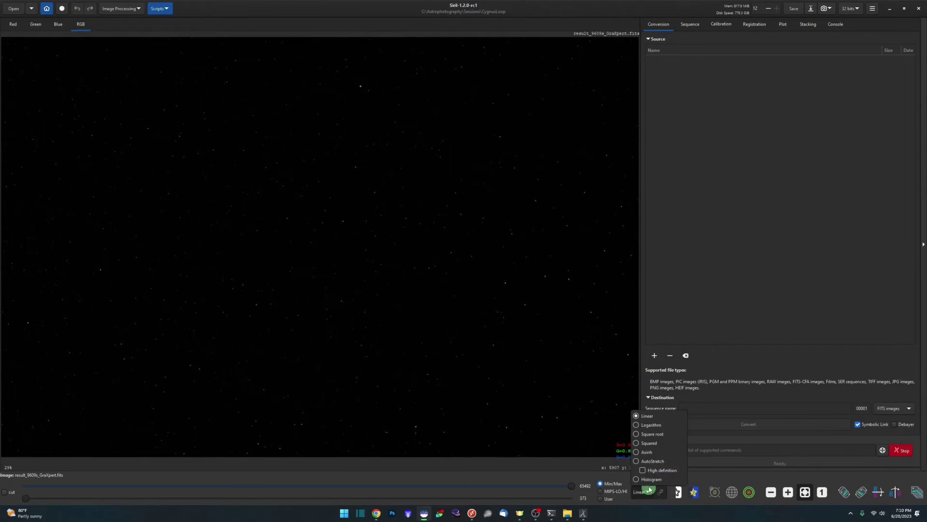
pyautogui.click(652, 461)
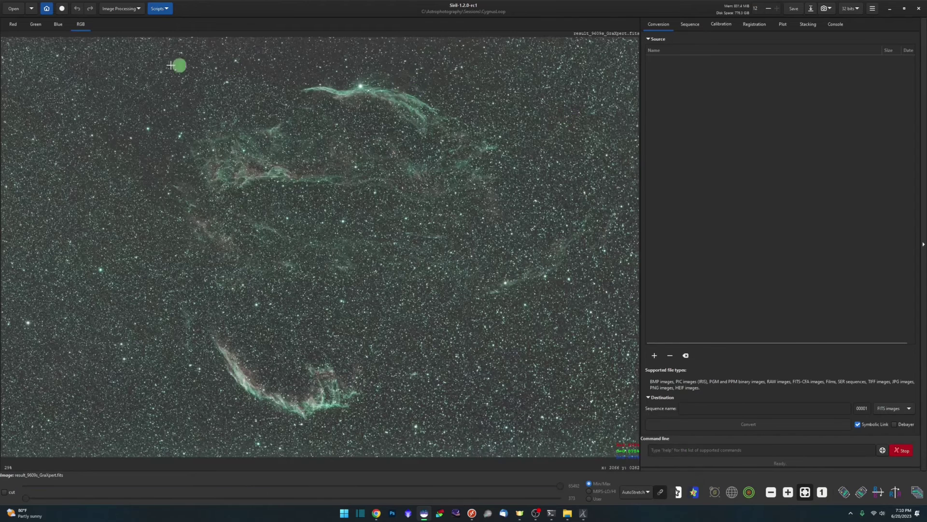